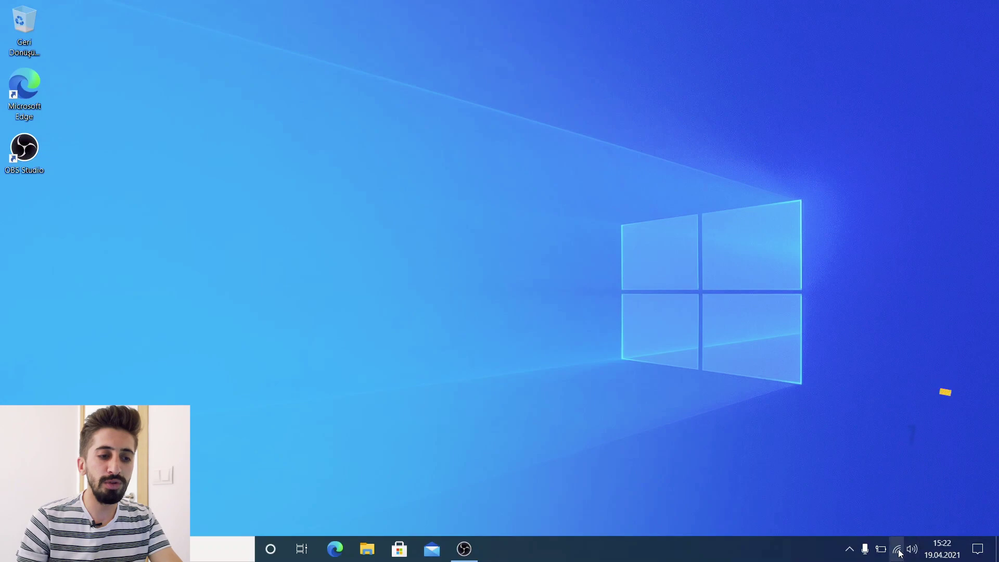
pyautogui.click(898, 550)
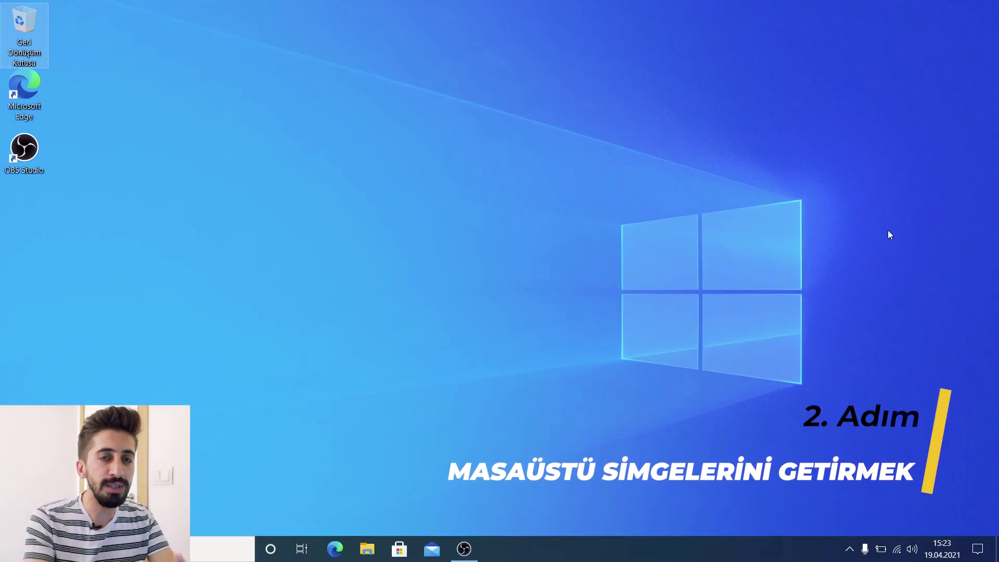
# Open the desktop icon settings (Masaüstü simge ayarları) from the Temalar page of the personalization settings
pyautogui.rightClick(524, 154)
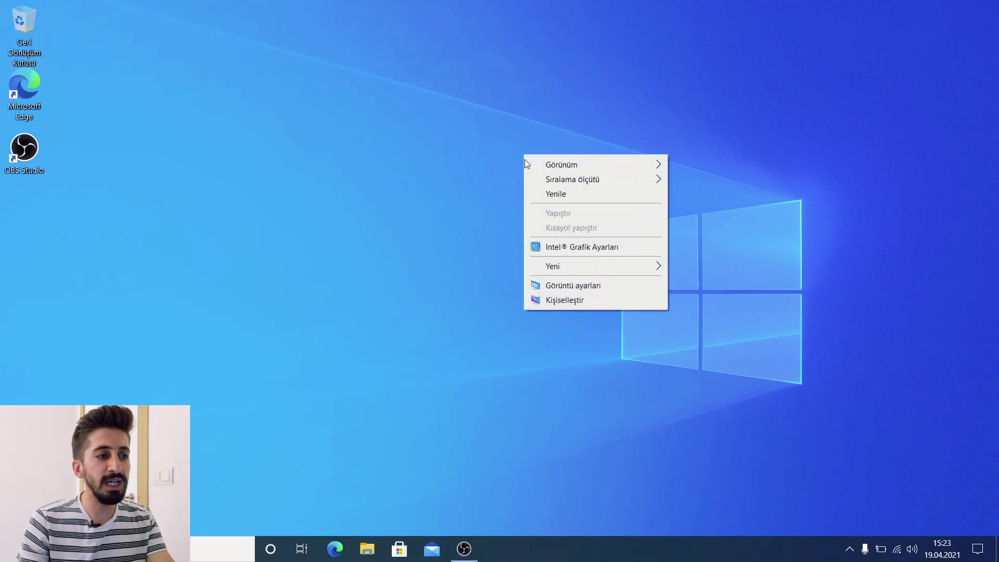
pyautogui.click(553, 301)
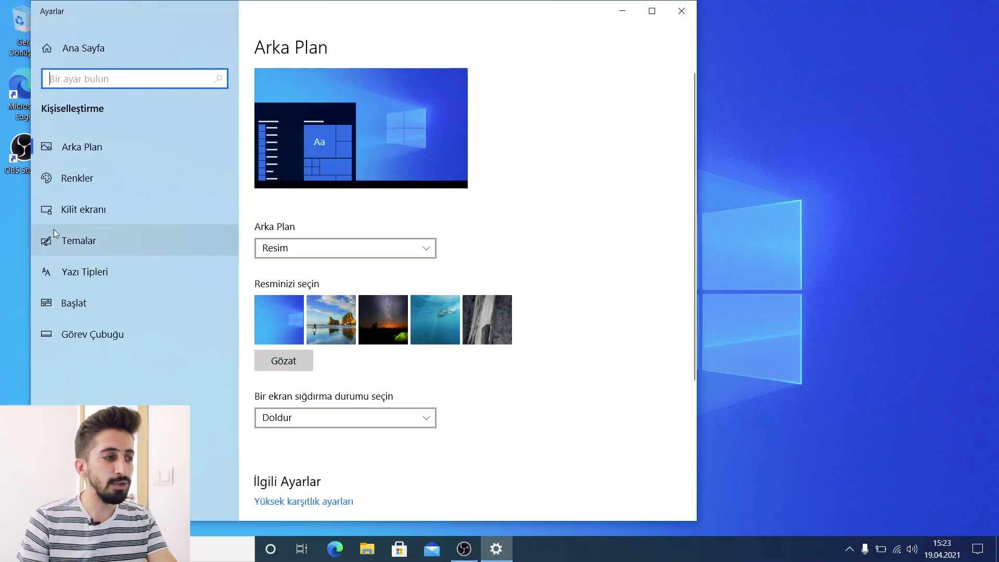
pyautogui.click(120, 245)
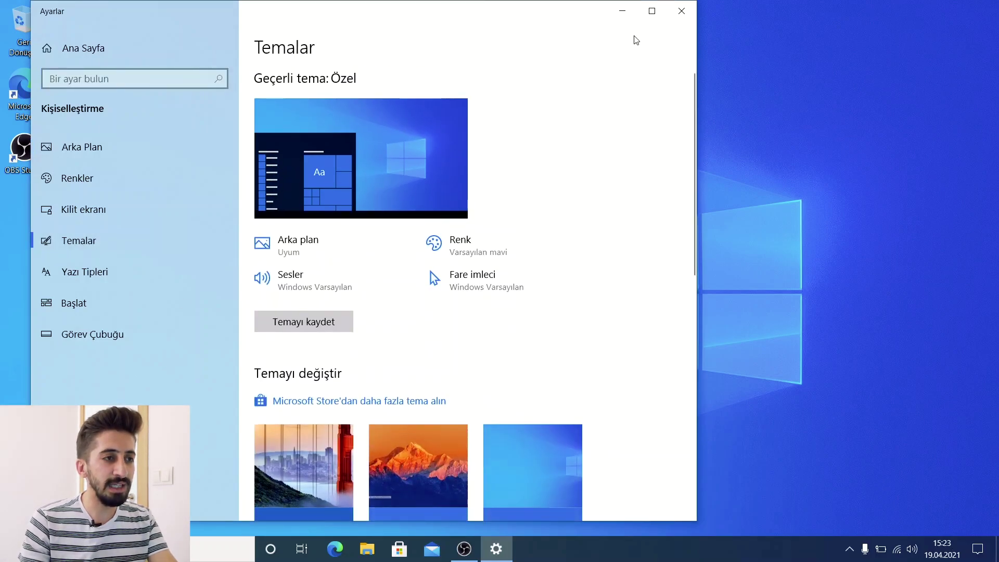
pyautogui.click(652, 11)
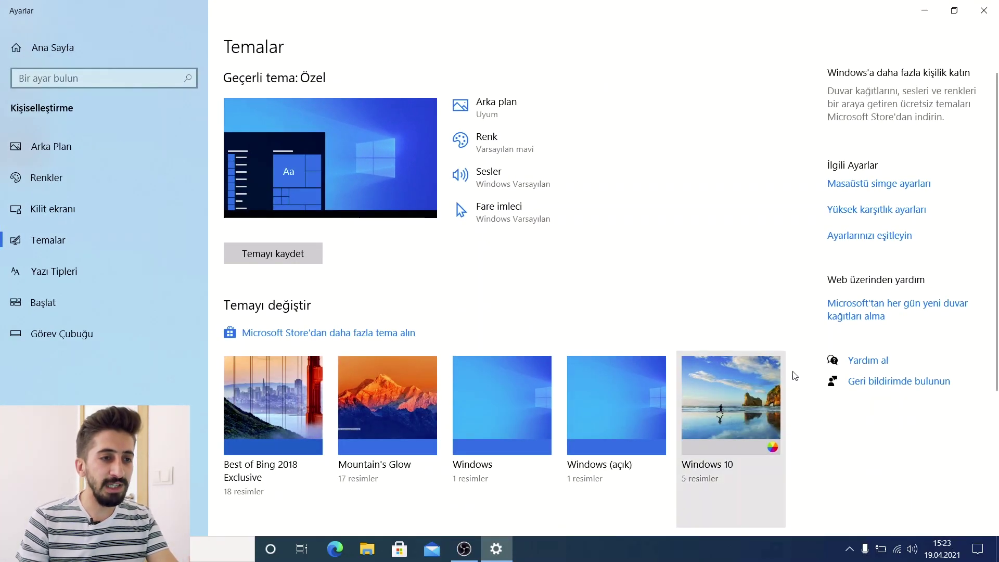
pyautogui.click(856, 185)
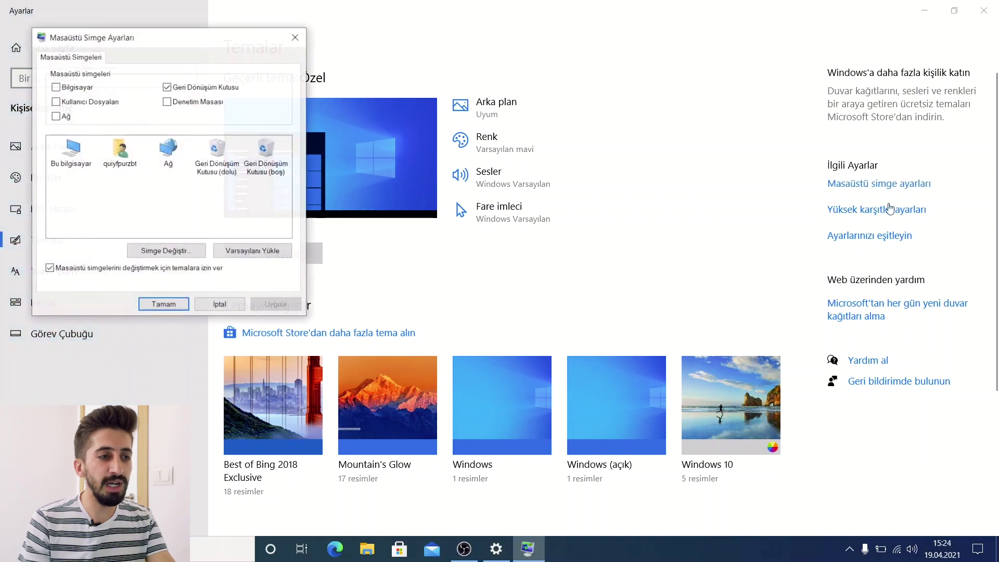
# Enable the Bilgisayar, Kullanıcı Dosyaları and Ağ desktop icons, apply the change and show the desktop
pyautogui.click(55, 86)
pyautogui.click(55, 102)
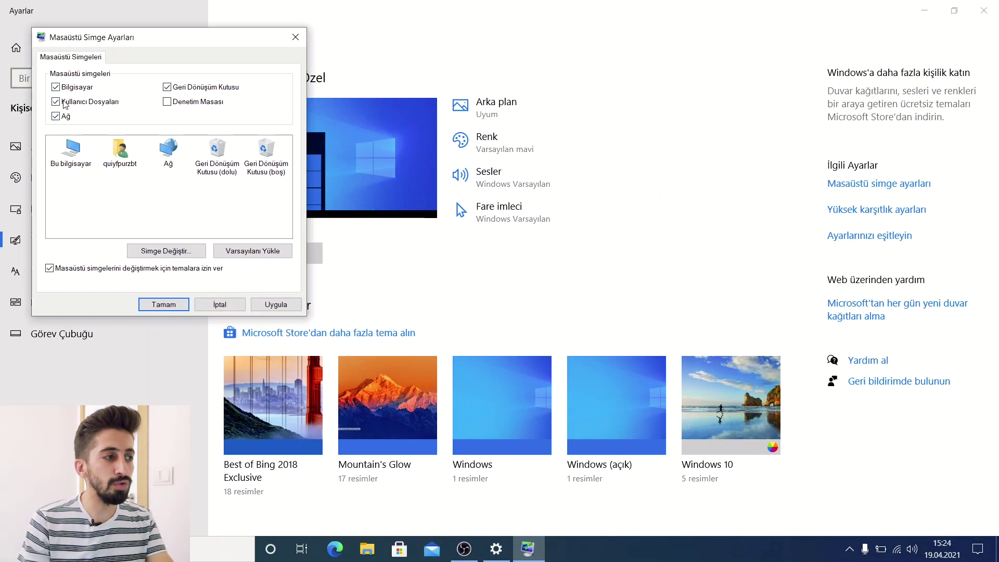
pyautogui.click(275, 305)
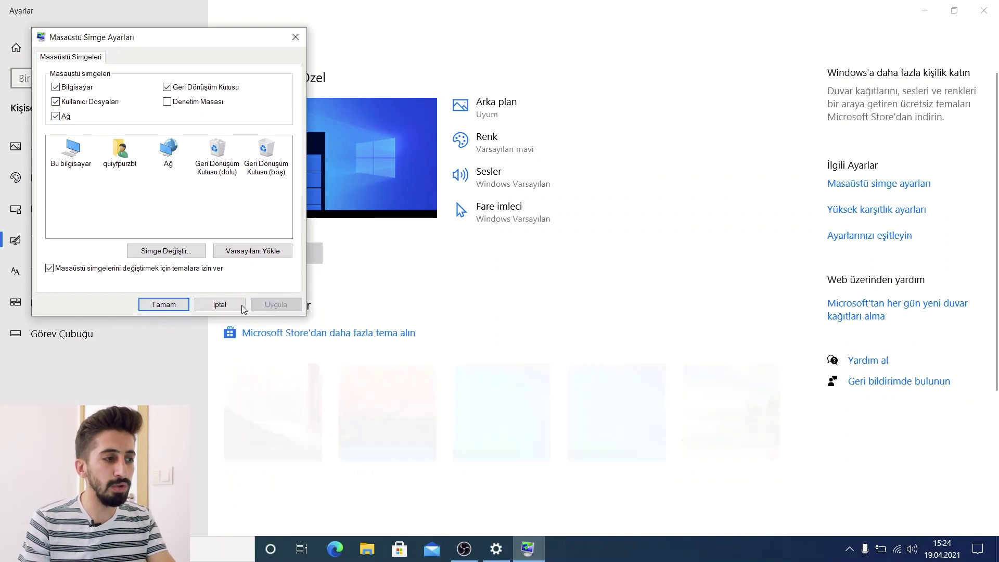
pyautogui.click(176, 305)
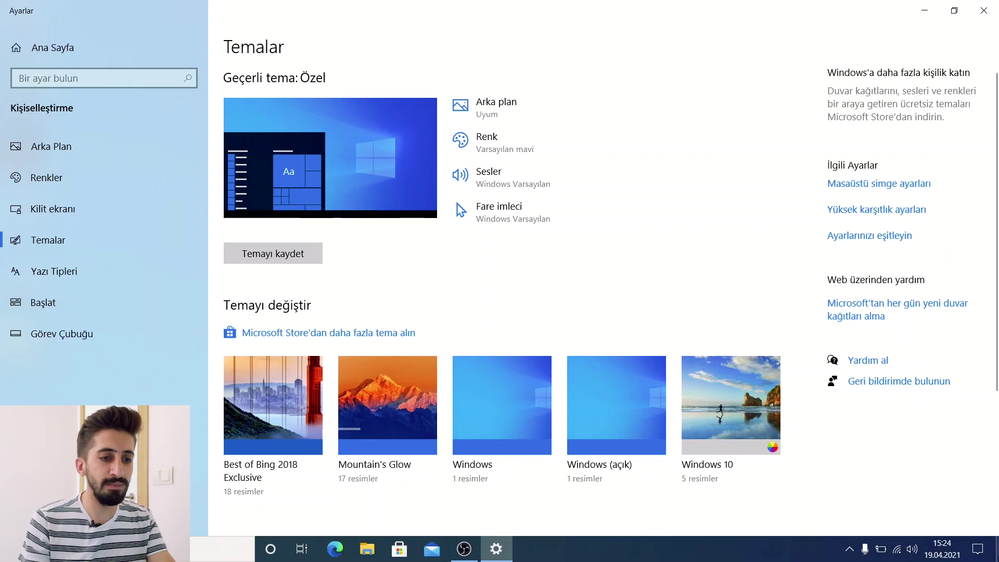
pyautogui.press('super+d')
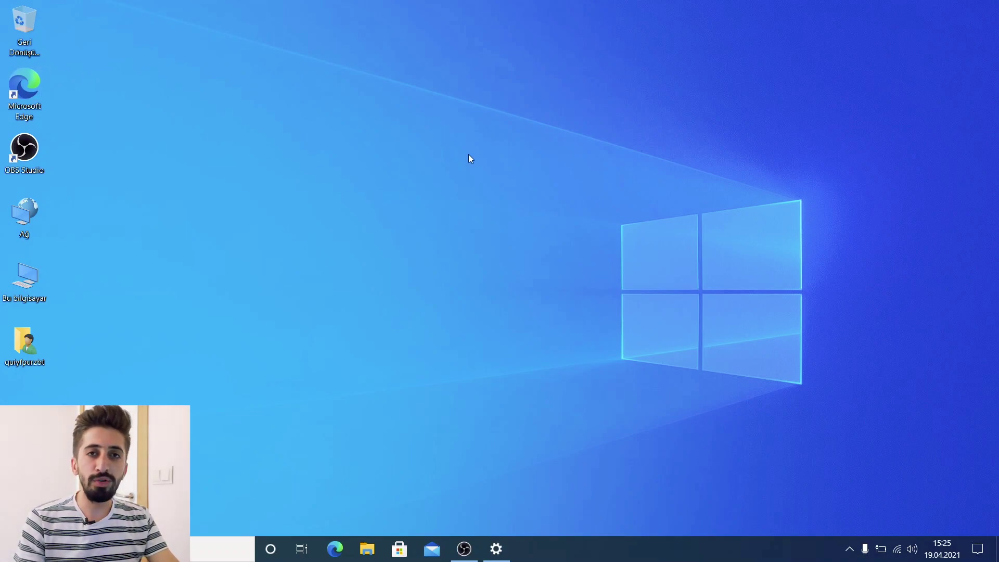
# Open Microsoft Edge and search the web for "google chrome indir"
pyautogui.doubleClick(20, 99)
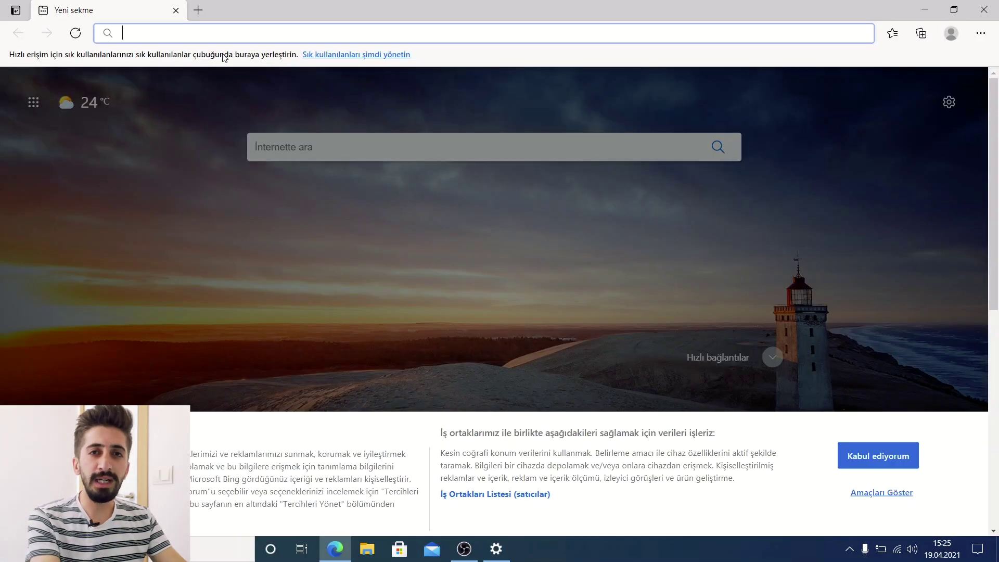
pyautogui.write('google chrome')
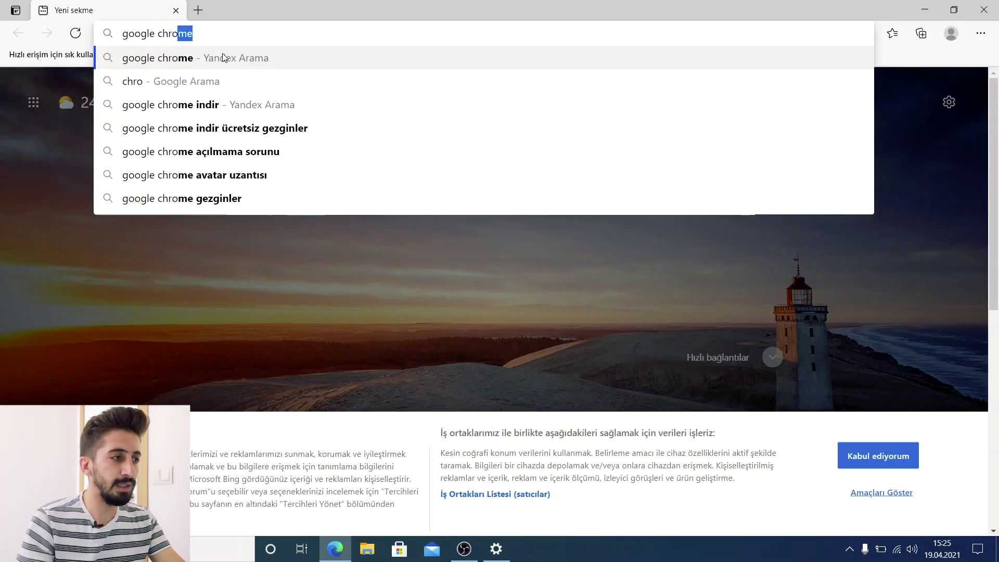
pyautogui.click(217, 103)
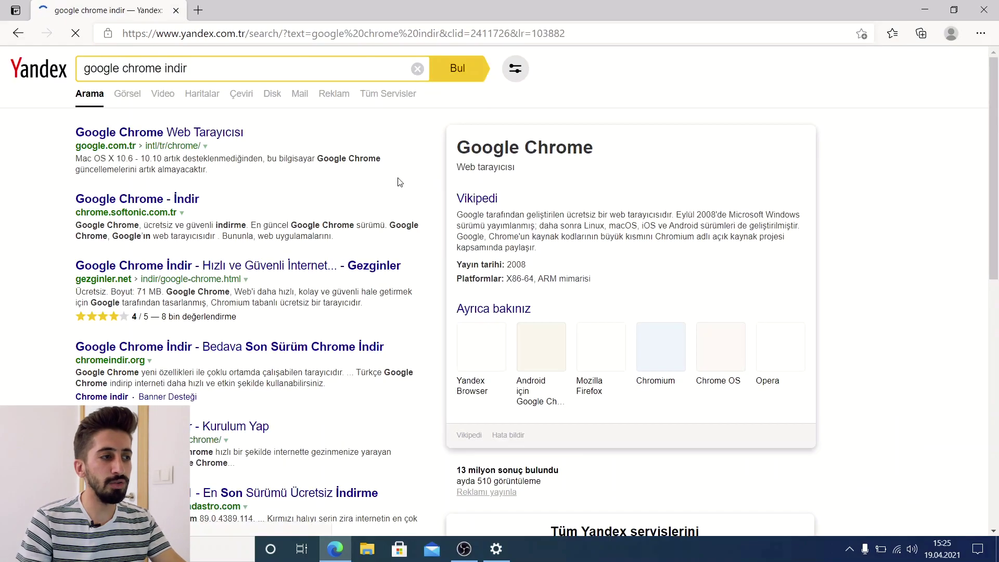
# Download Chrome from the official google.com.tr page and install it despite the recommendation to use a Microsoft-verified app
pyautogui.click(150, 134)
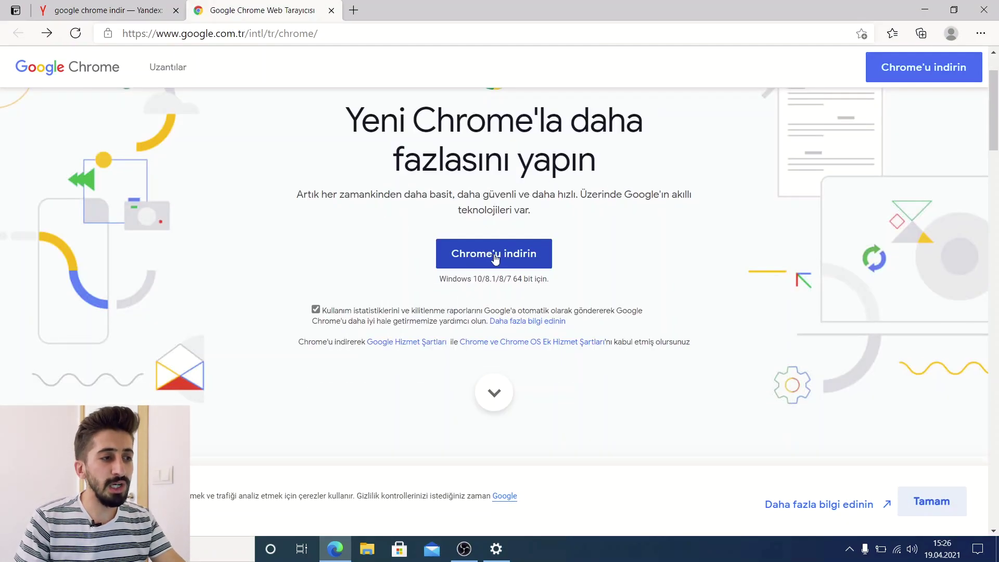
pyautogui.click(498, 259)
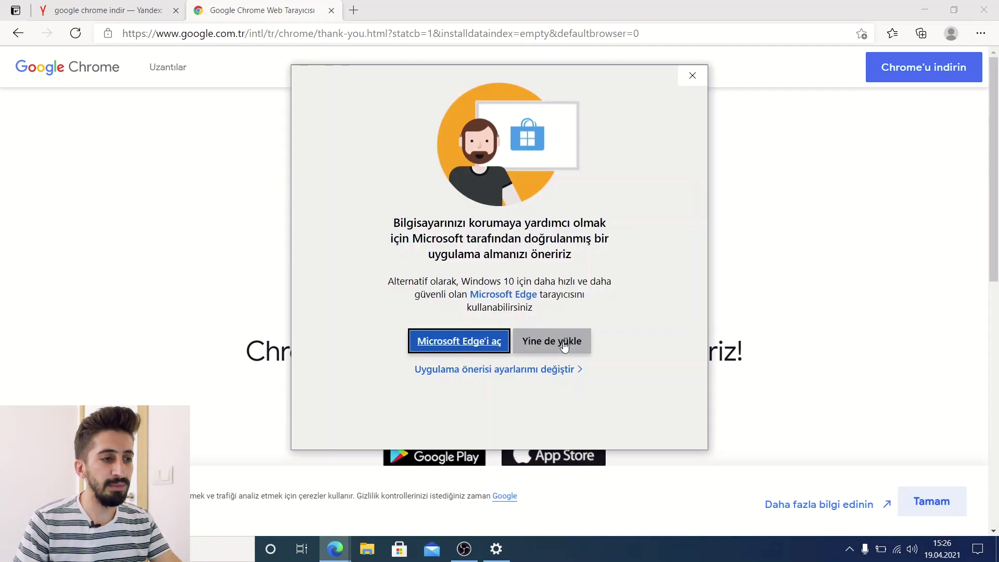
pyautogui.click(565, 346)
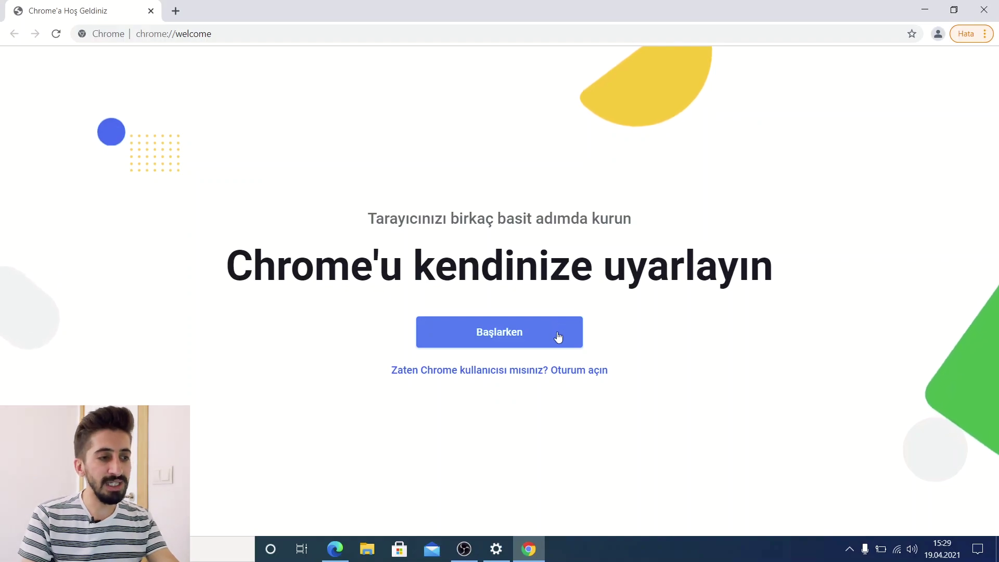
# Go through Chrome's welcome setup, keeping the Gmail, YouTube and Haritalar bookmarks and the Varsayılan background
pyautogui.click(559, 338)
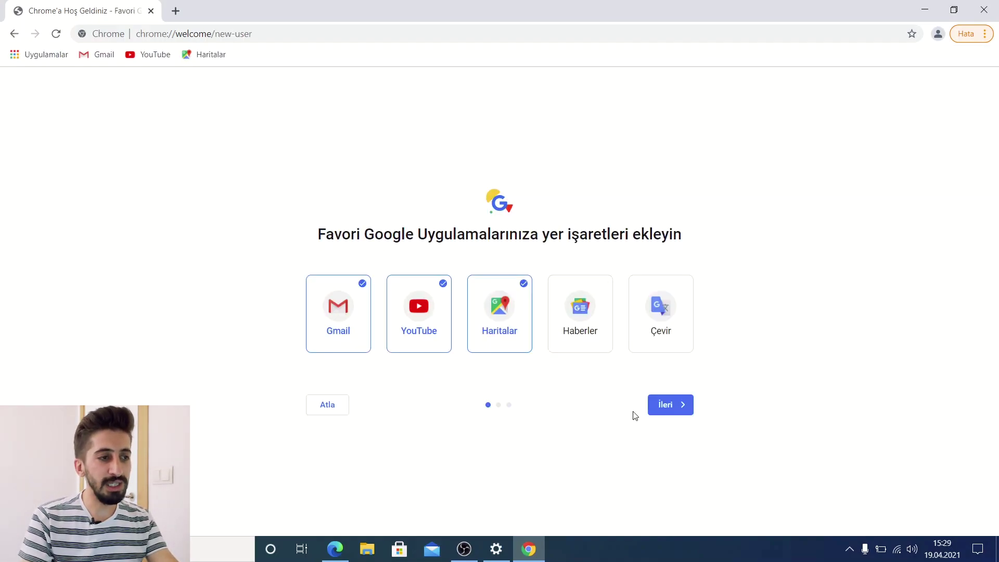
pyautogui.click(668, 405)
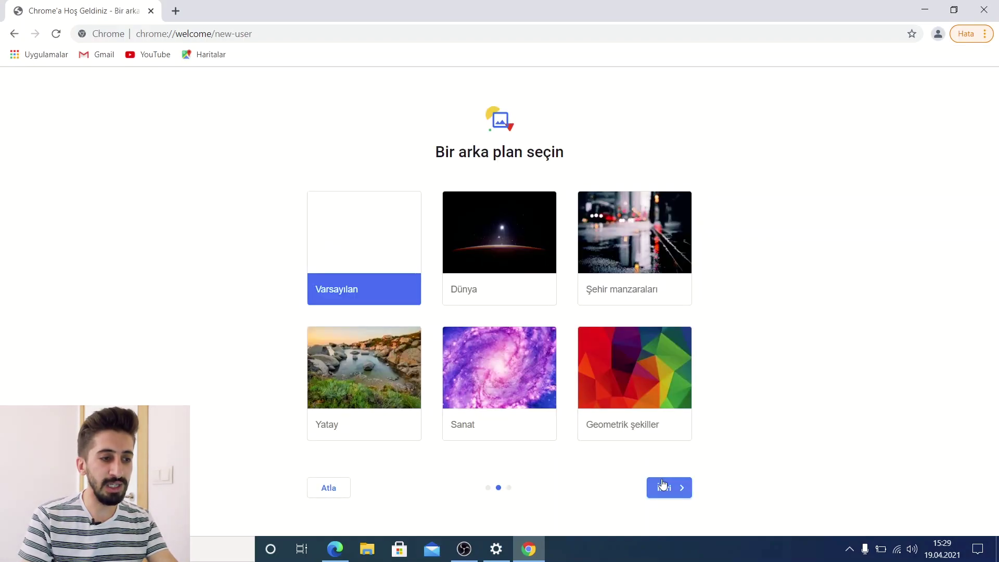
pyautogui.click(662, 484)
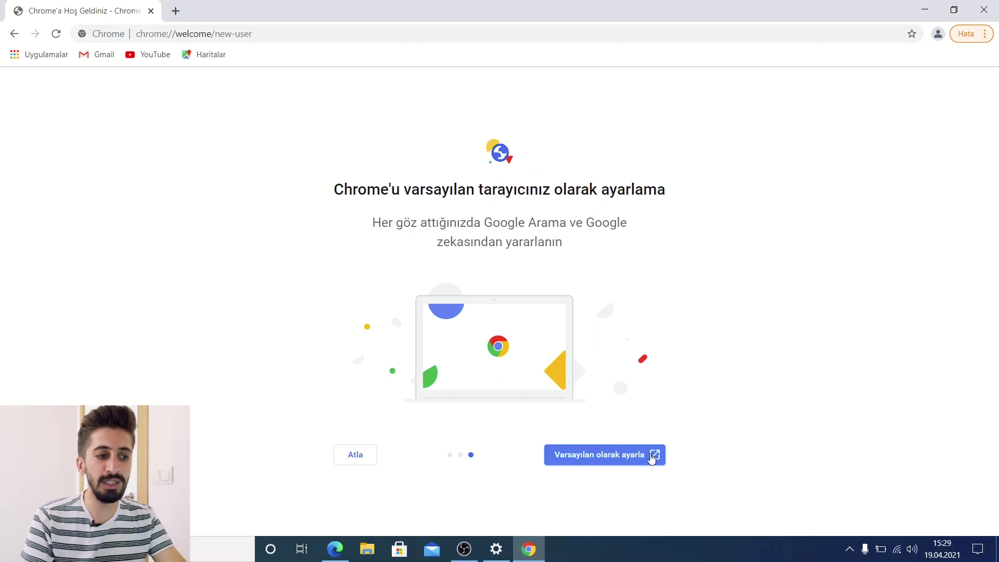
# Set Google Chrome as the default web browser in Windows, then close the settings and the browser
pyautogui.click(632, 460)
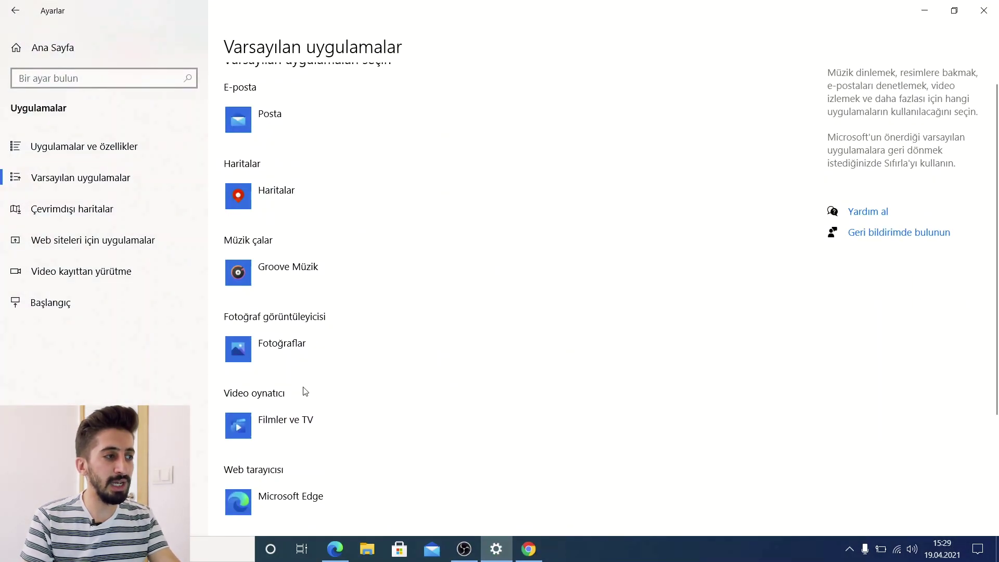
pyautogui.scroll(-3, 306, 383)
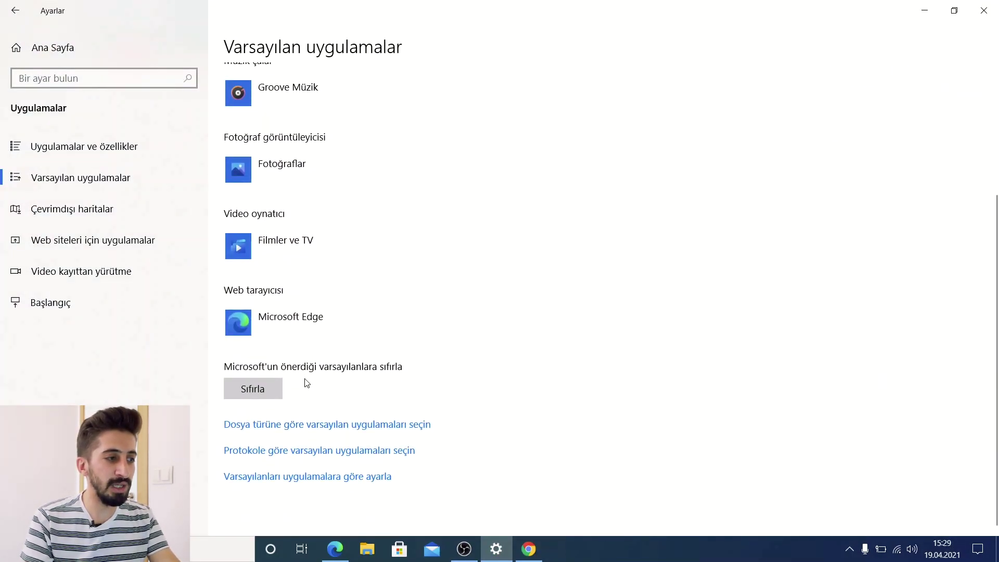
pyautogui.click(260, 327)
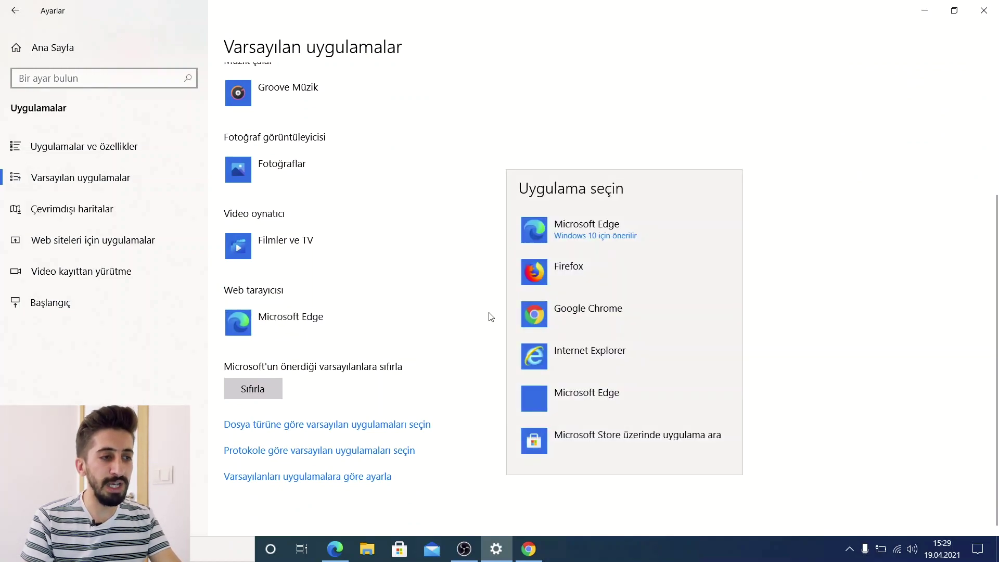
pyautogui.click(575, 308)
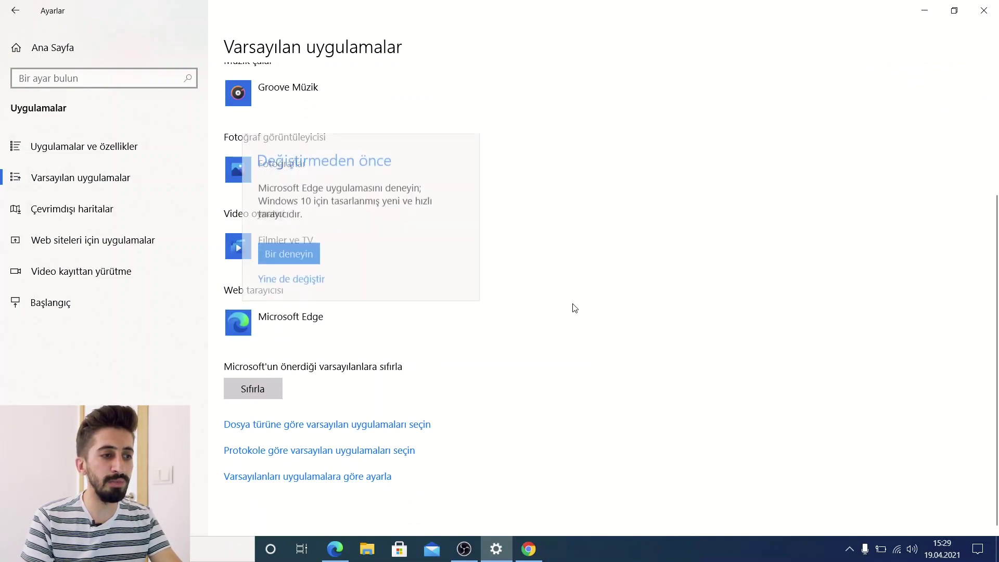
pyautogui.click(297, 277)
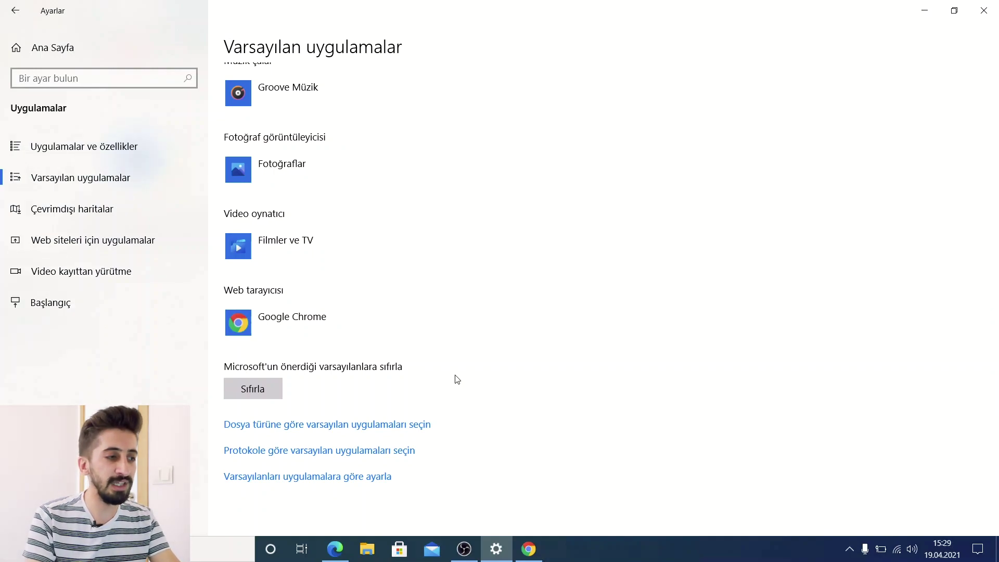
pyautogui.click(983, 9)
pyautogui.click(978, 5)
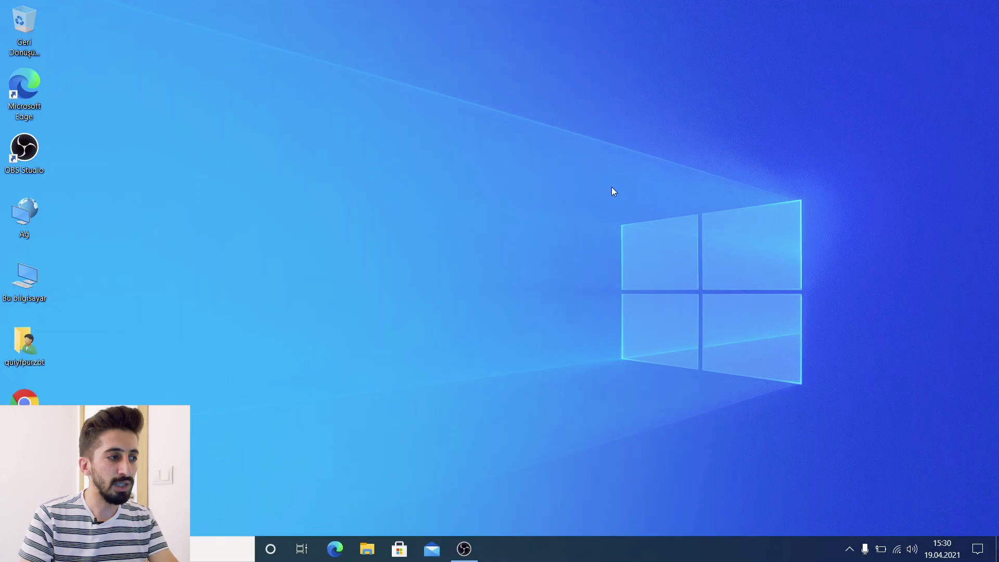
# Move the Google Chrome shortcut out of the desktop's icon column to a free spot beside Microsoft Edge and launch it
pyautogui.moveTo(24, 398); pyautogui.dragTo(192, 78)
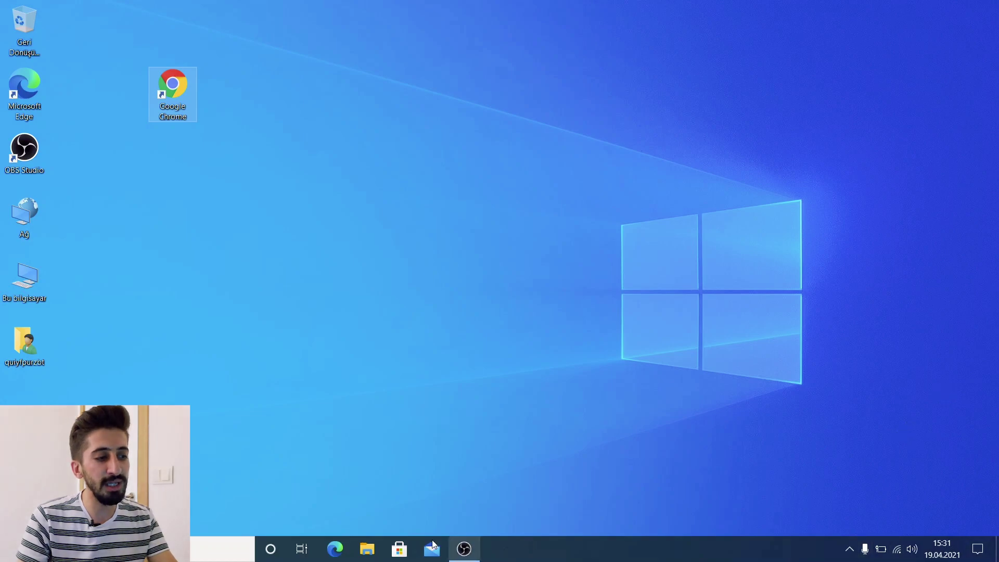
pyautogui.doubleClick(173, 92)
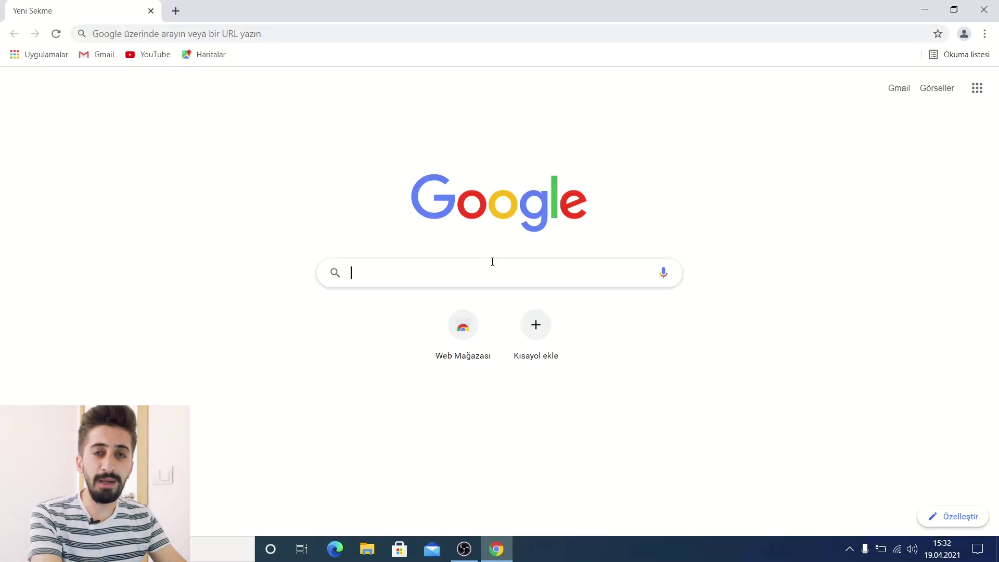
# Search Google for "winrar indir" and open the official win-rar.com result
pyautogui.write('winrar indir')
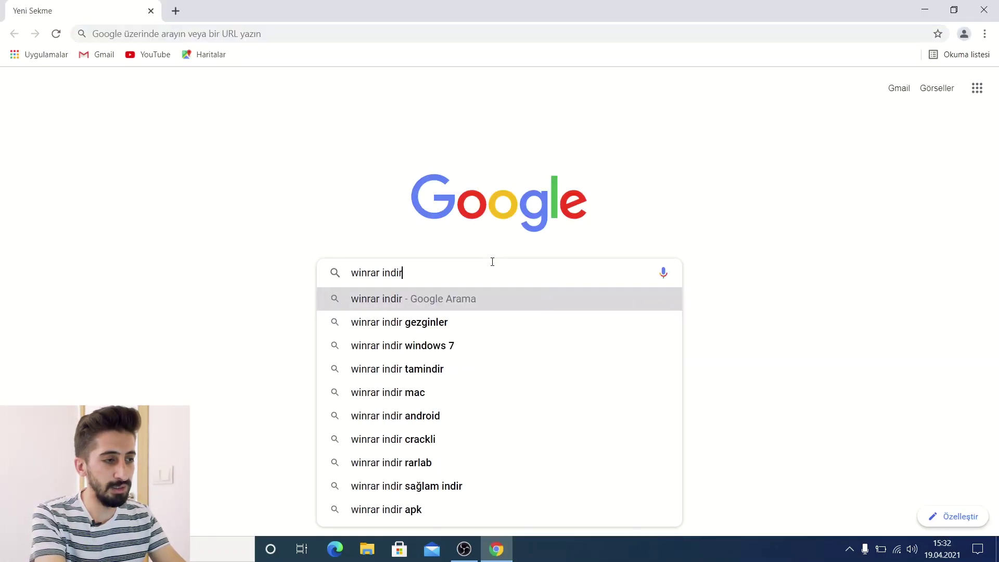
pyautogui.press('Return')
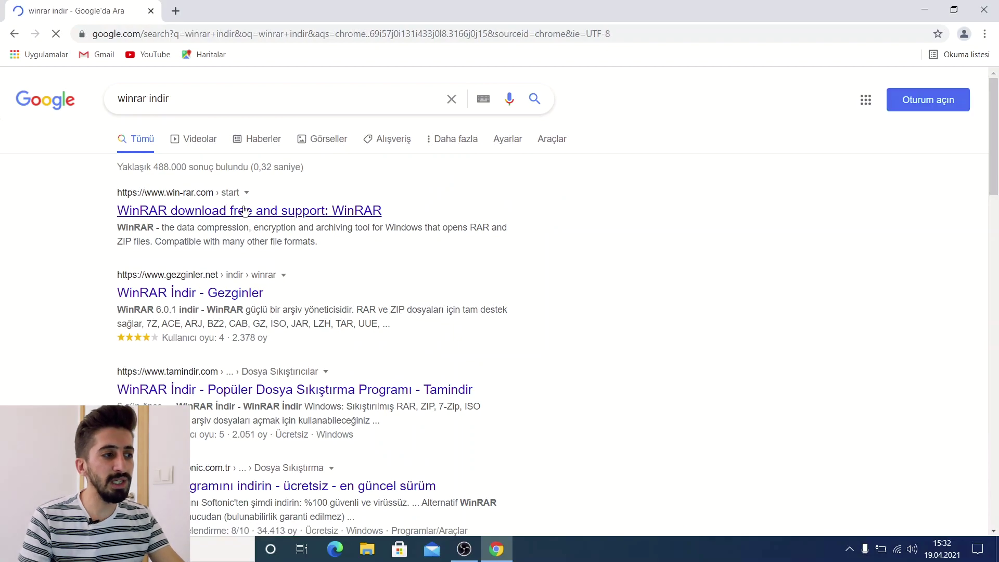
pyautogui.click(242, 210)
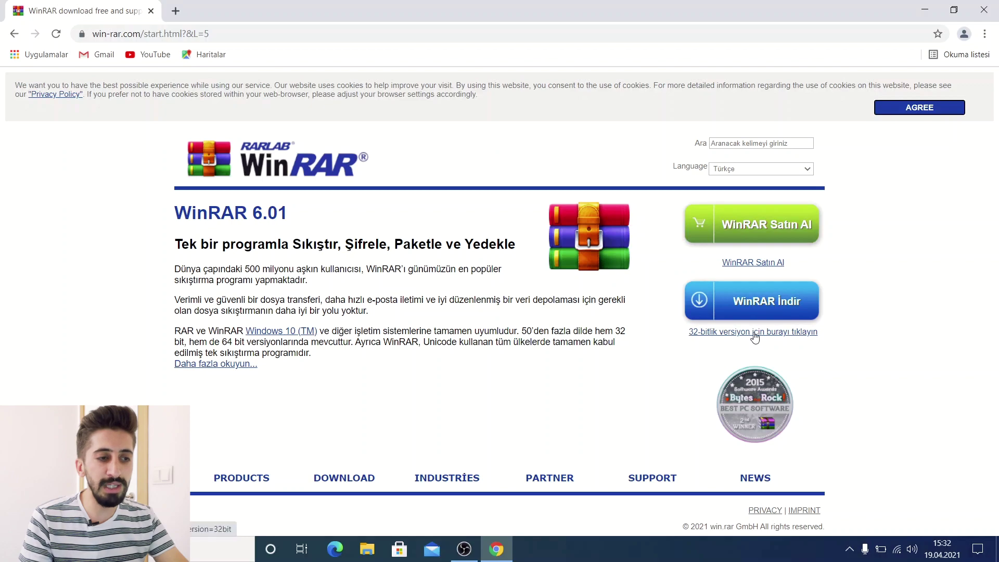
# Download the default WinRAR version from the win-rar.com site, continuing past the purchase offer
pyautogui.click(785, 311)
pyautogui.scroll(-1, 673, 376)
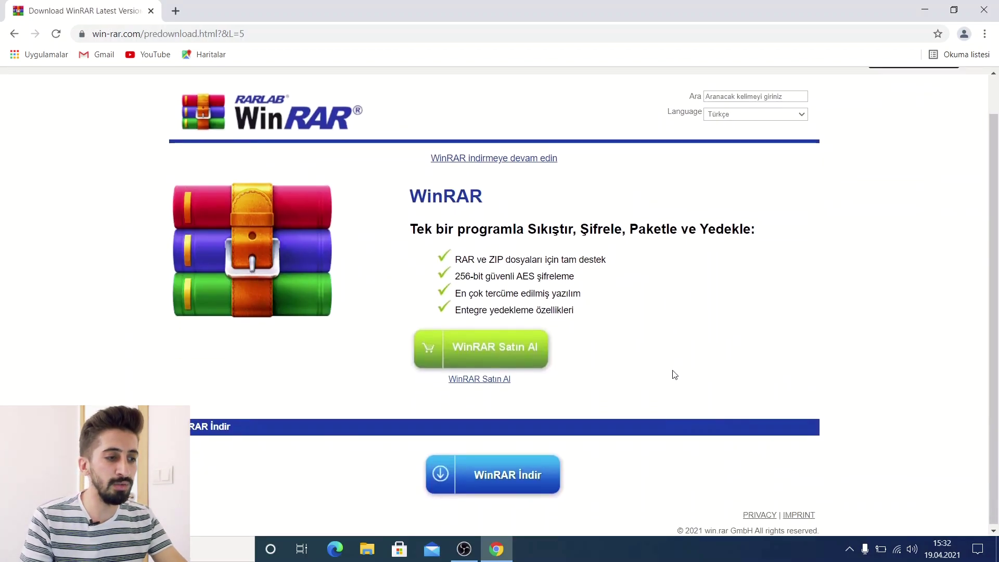
pyautogui.click(502, 474)
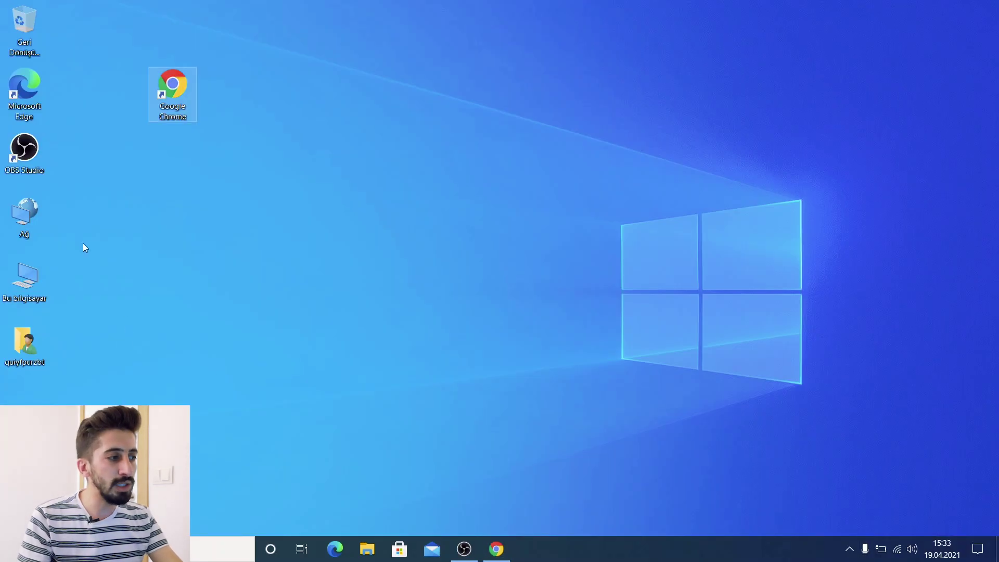
# Open the system properties of Bu bilgisayar to check whether Windows is 32-bit or 64-bit
pyautogui.doubleClick(25, 280)
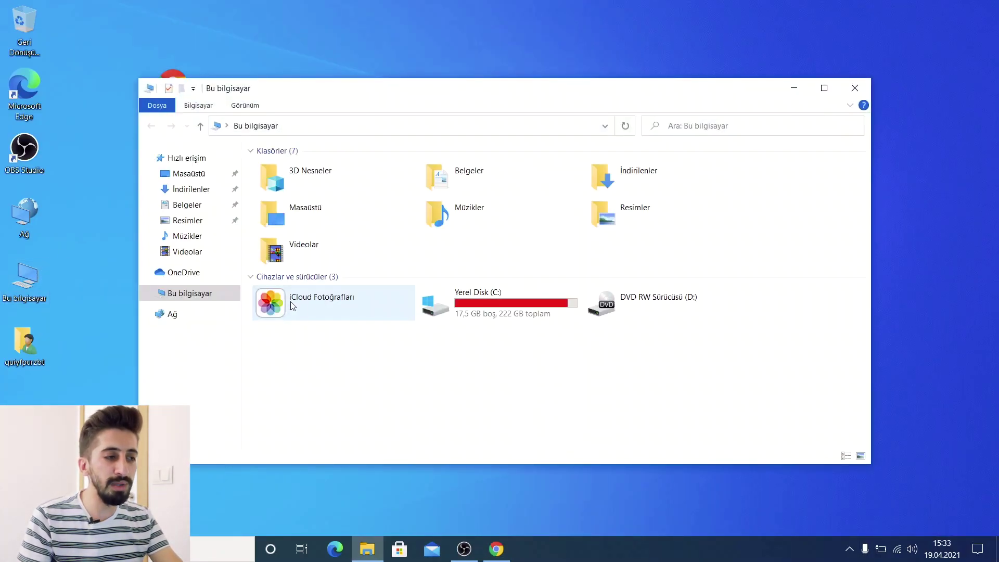
pyautogui.rightClick(478, 361)
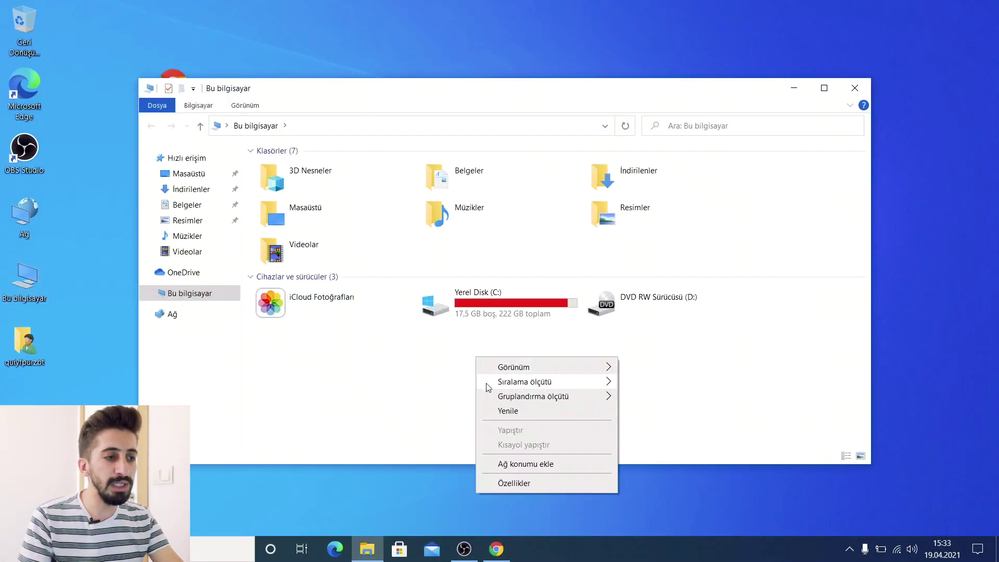
pyautogui.click(513, 482)
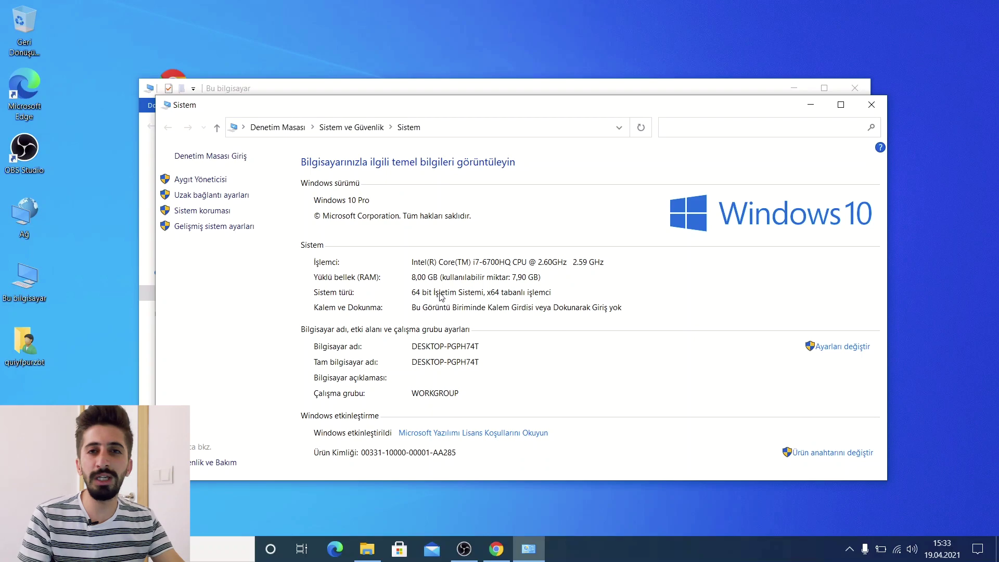
# Close the system information windows and run the downloaded WinRAR installer from Chrome, choosing to install it despite the Store suggestion
pyautogui.click(866, 104)
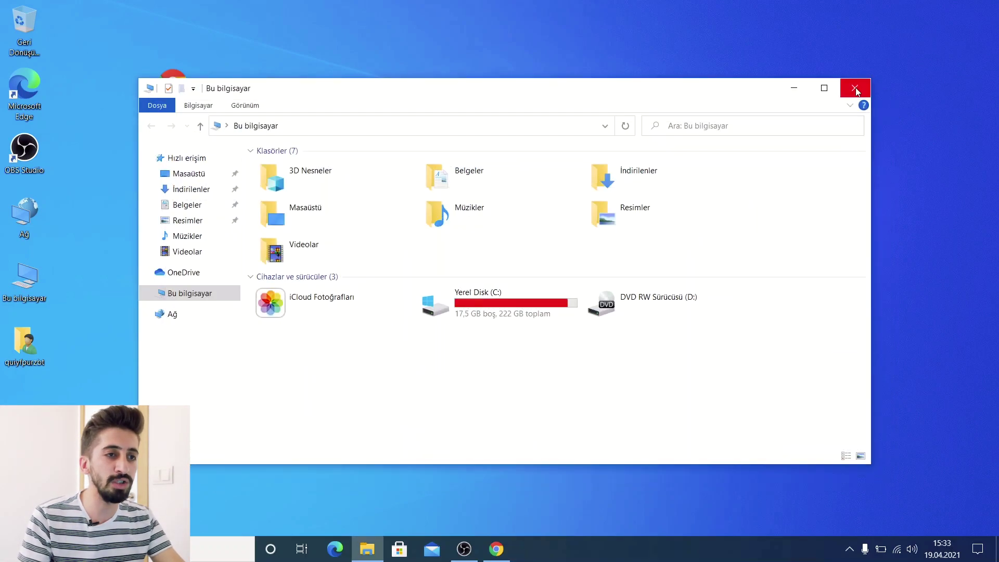
pyautogui.click(855, 88)
pyautogui.click(496, 549)
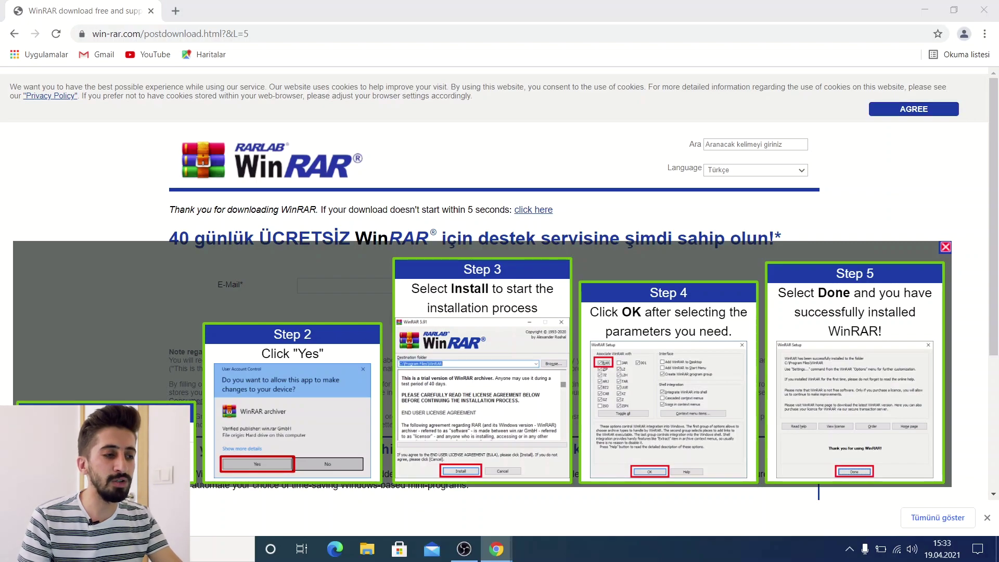
pyautogui.click(573, 327)
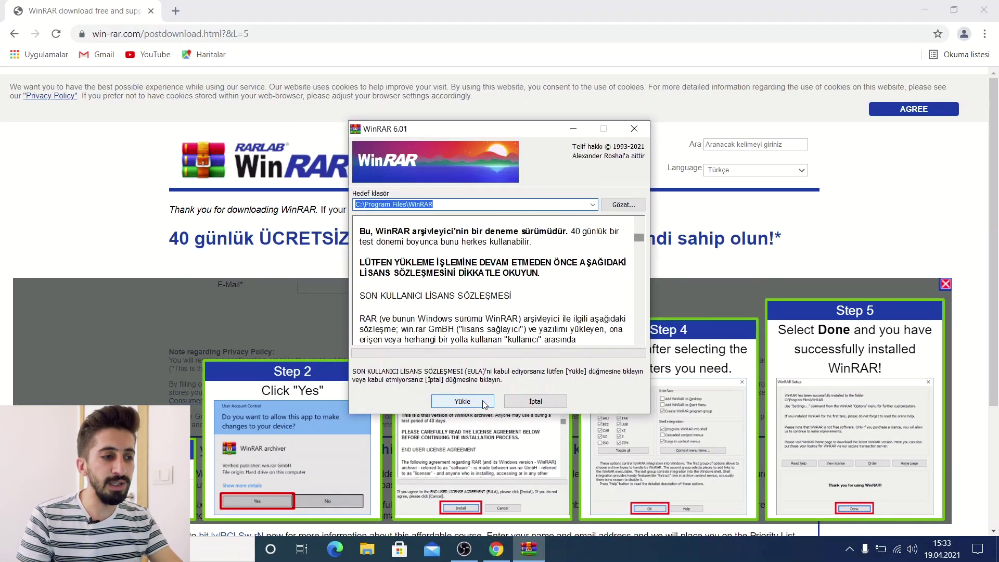
# Install WinRAR 6.01 to C:\Program Files\WinRAR with the default file associations and shell integration, and close its program folder
pyautogui.click(483, 403)
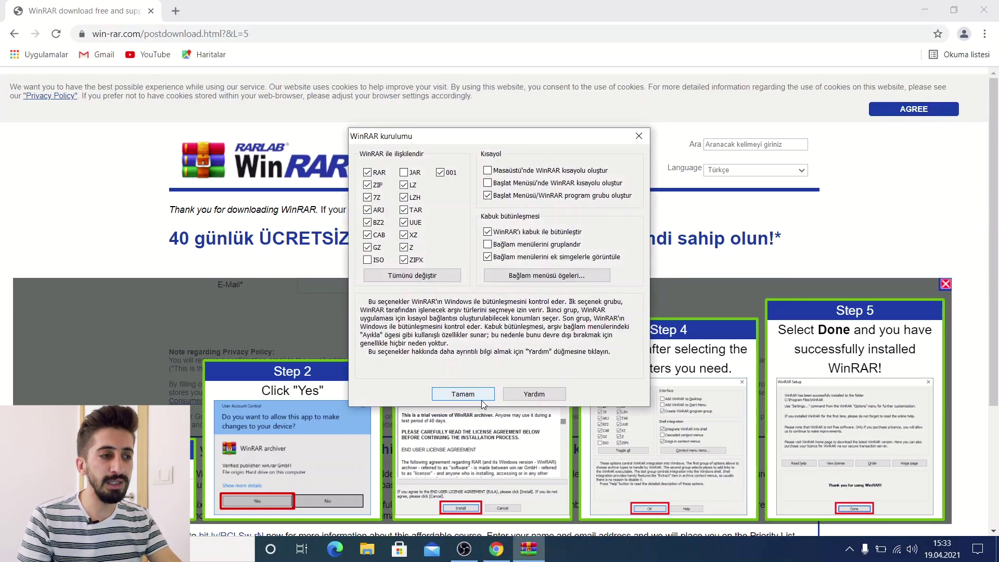
pyautogui.click(483, 399)
pyautogui.click(492, 395)
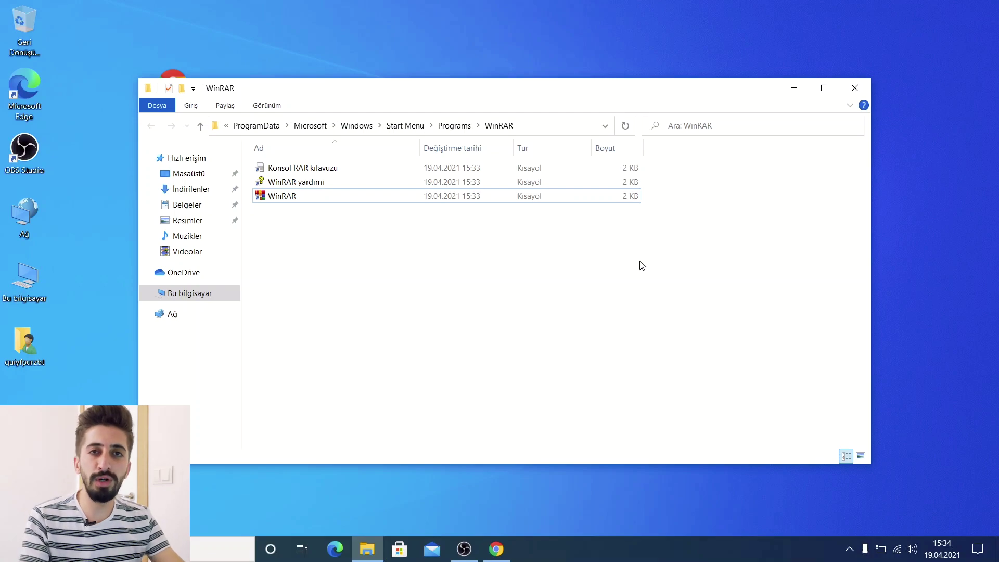
pyautogui.click(854, 88)
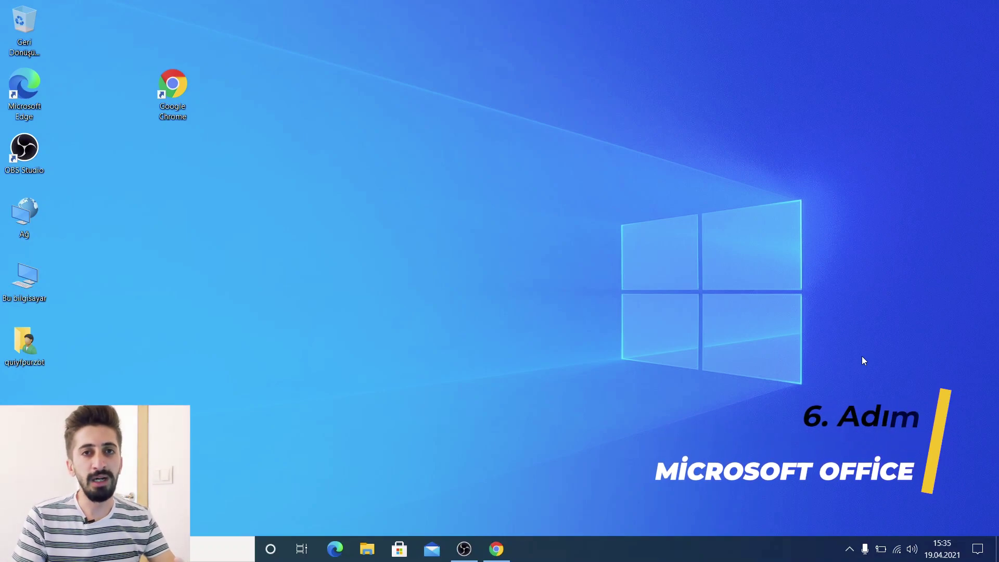
# Open Google Chrome, search Google for "microsoft office" and open the Microsoft 365 download result on microsoft.com
pyautogui.doubleClick(161, 91)
pyautogui.write('m')
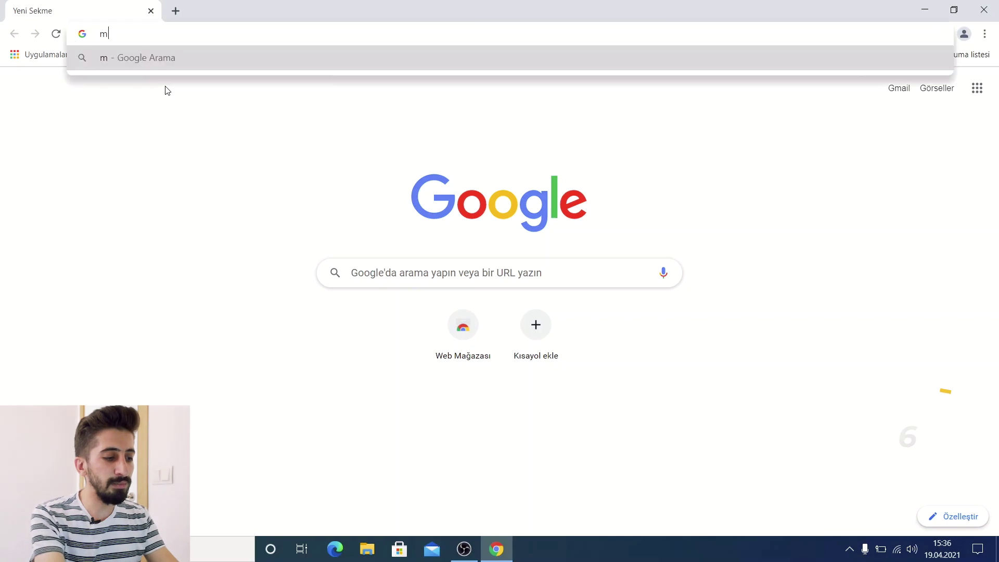
pyautogui.write('icrosoft office')
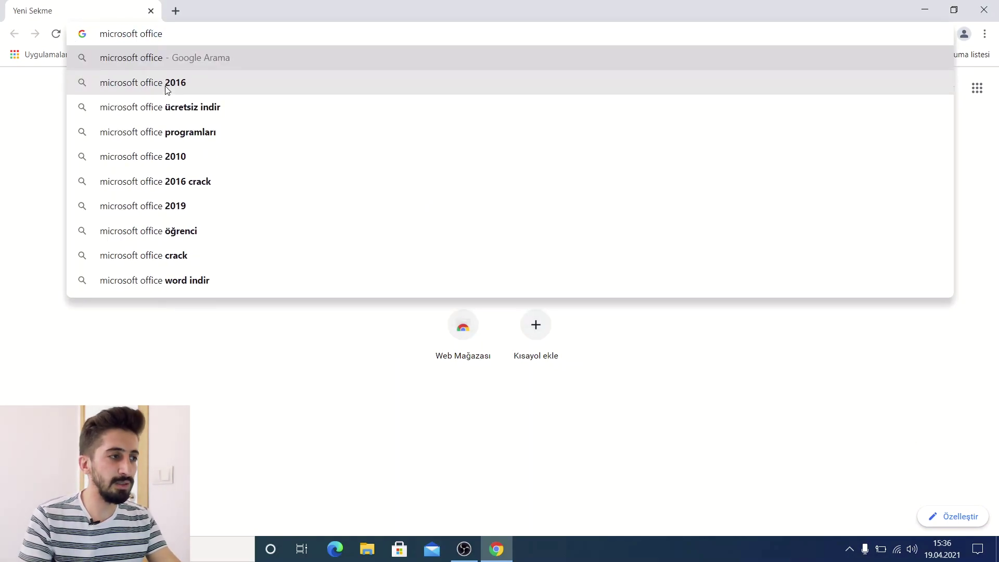
pyautogui.press('Return')
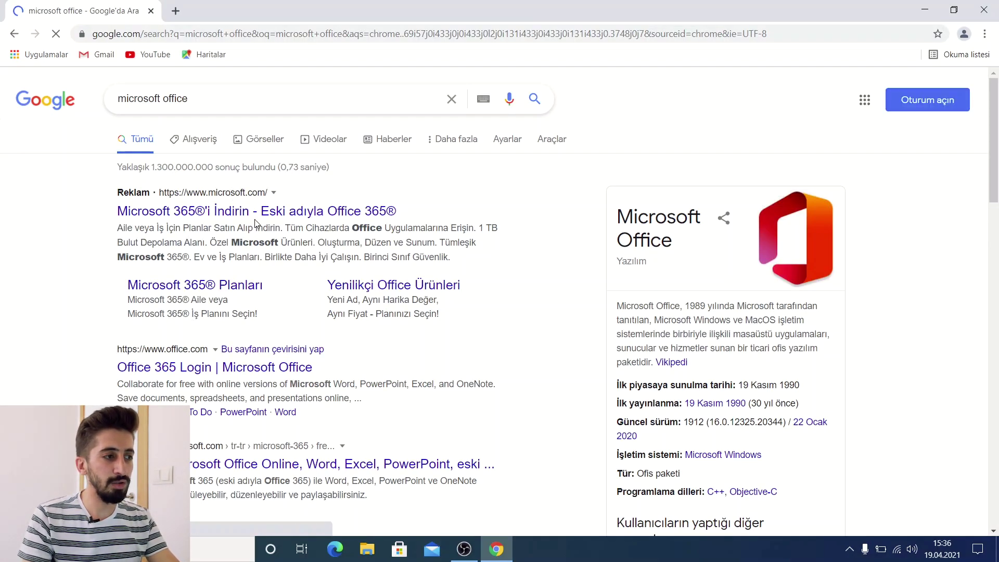
pyautogui.click(255, 214)
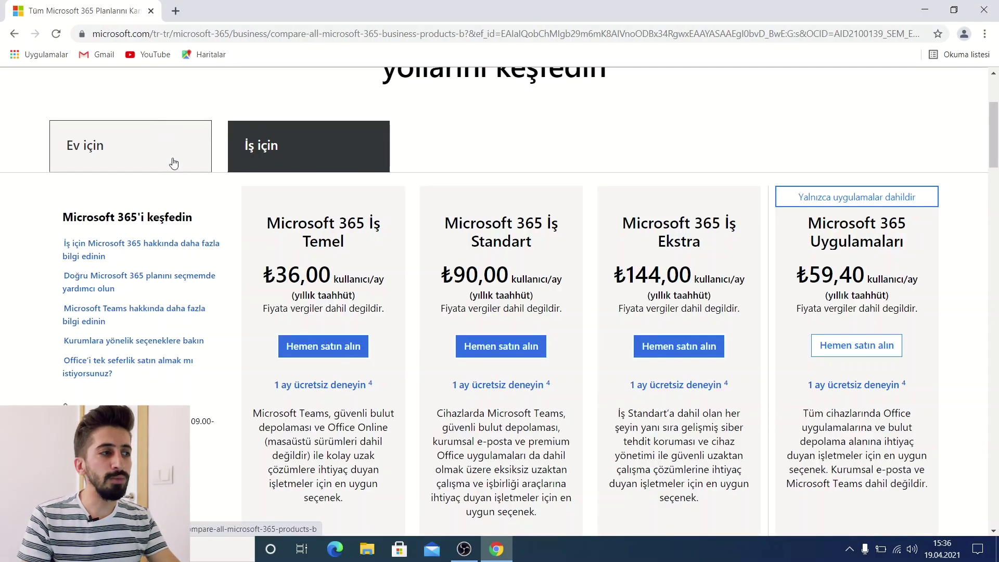
# Switch to the home plans and open the one-month free trial of Microsoft 365 Aile
pyautogui.click(208, 163)
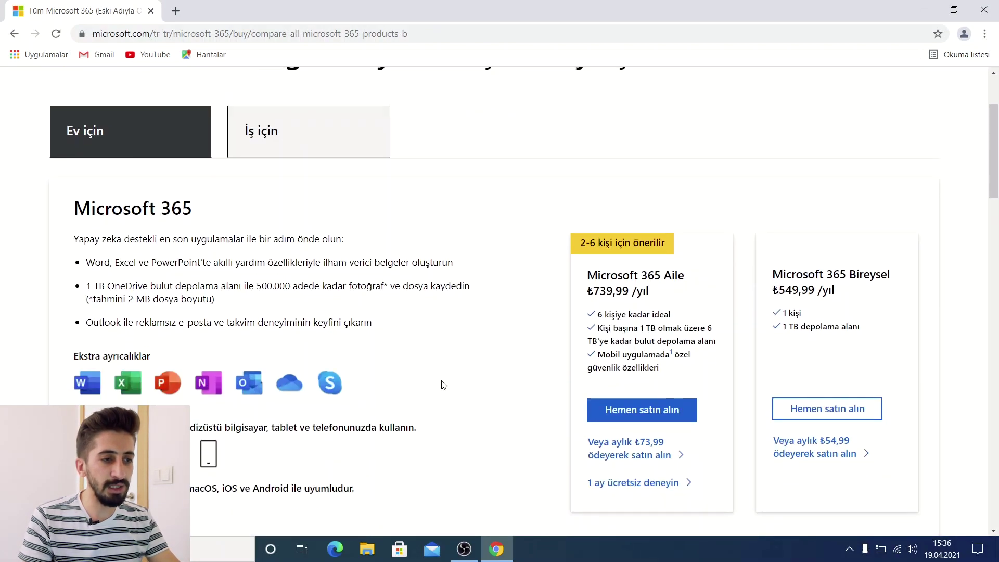
pyautogui.scroll(-3, 487, 387)
pyautogui.click(648, 288)
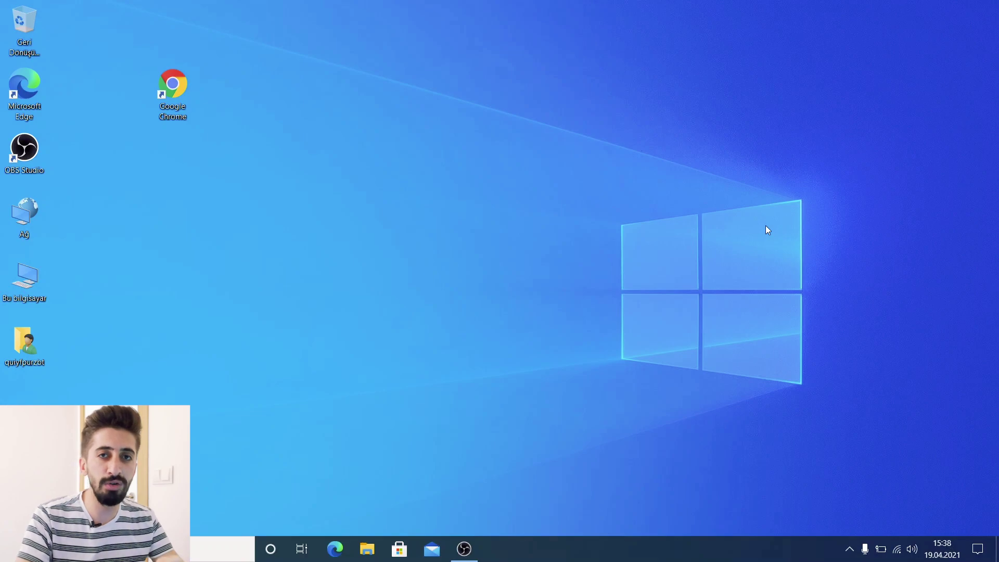
# Open Google Chrome, search Google for "adobe reader" and open the Acrobat Reader DC download page on get.adobe.com
pyautogui.press('g')
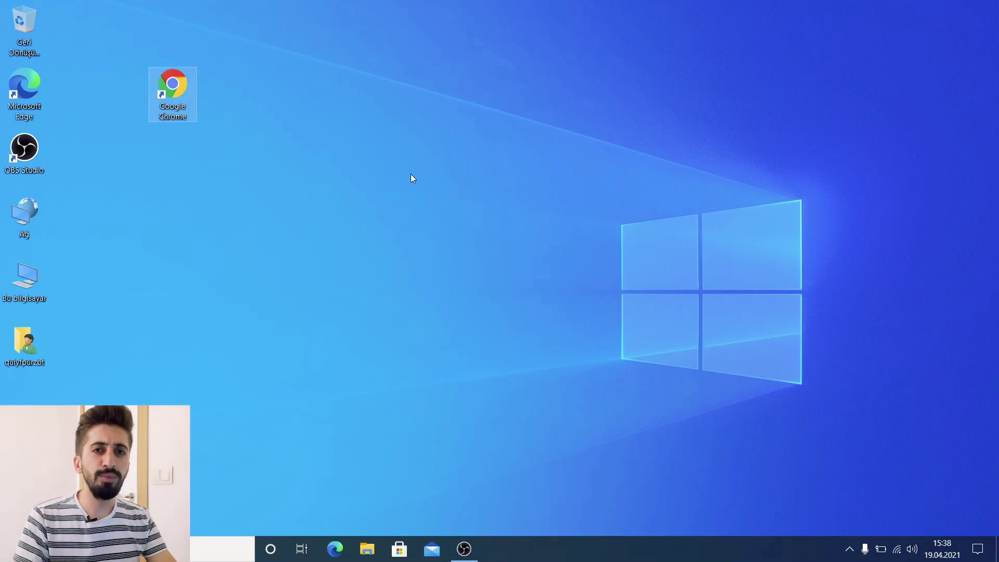
pyautogui.doubleClick(182, 90)
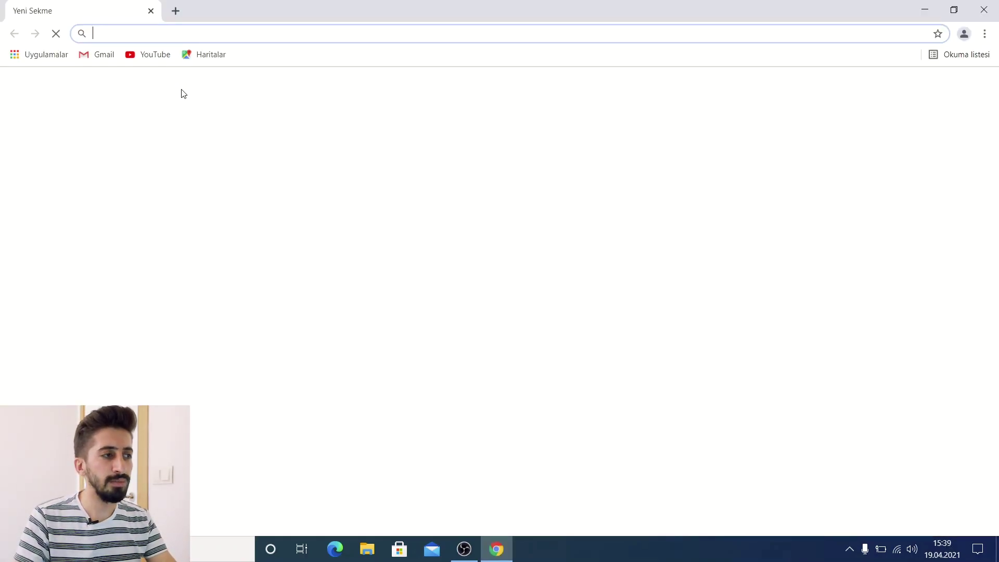
pyautogui.write('adobere')
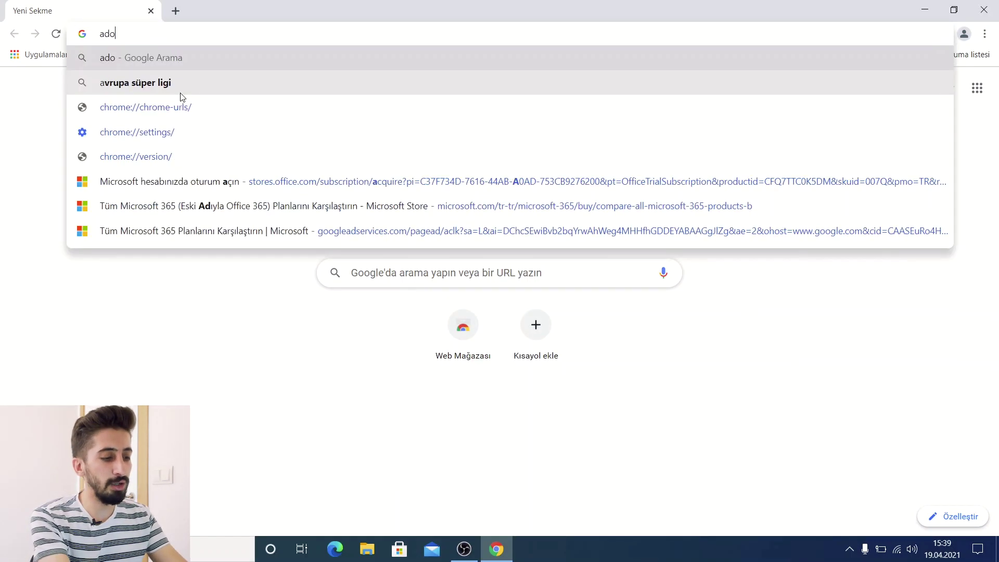
pyautogui.click(179, 93)
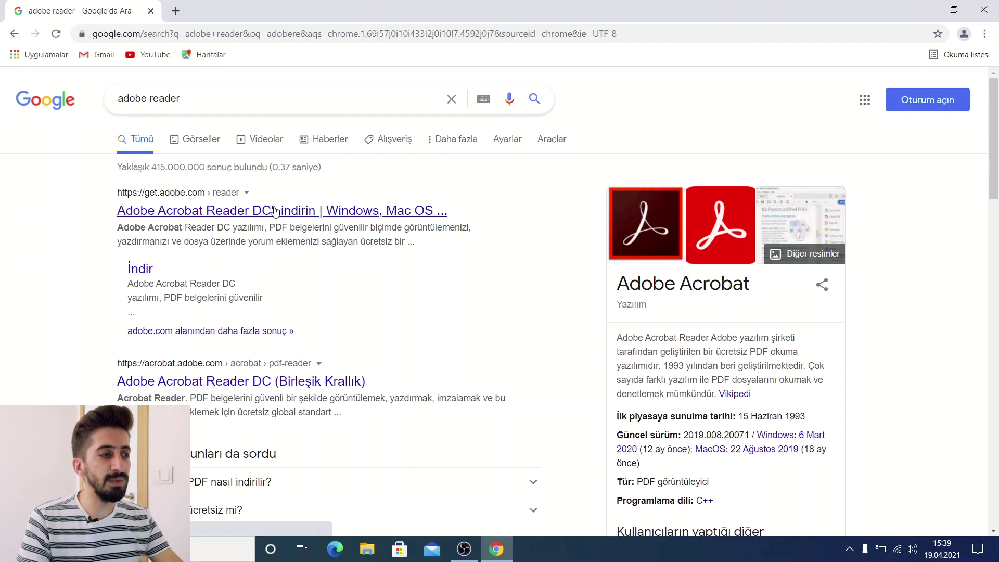
pyautogui.click(251, 221)
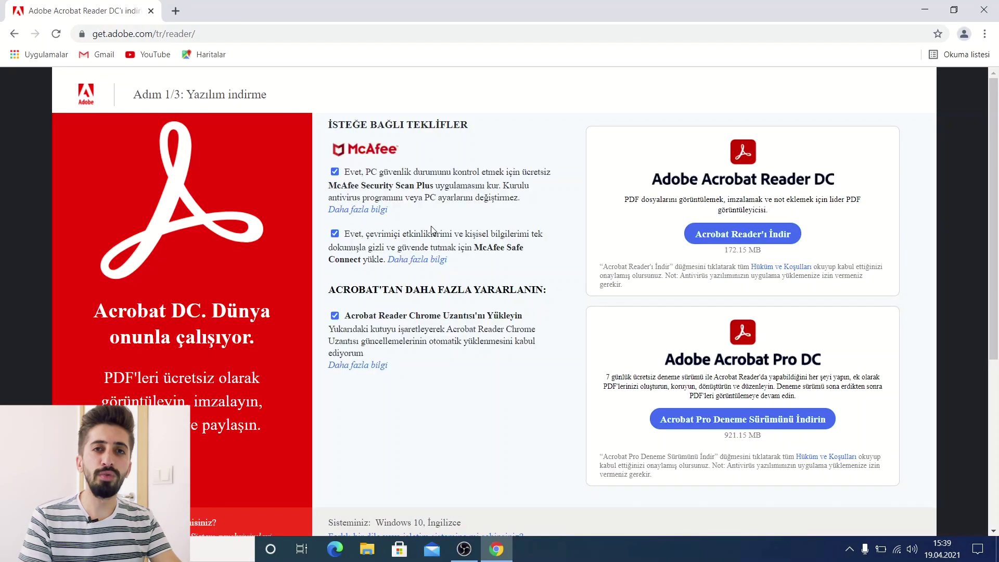
# Download Acrobat Reader DC without the two McAfee offers and install it despite the Store suggestion
pyautogui.click(335, 172)
pyautogui.click(337, 234)
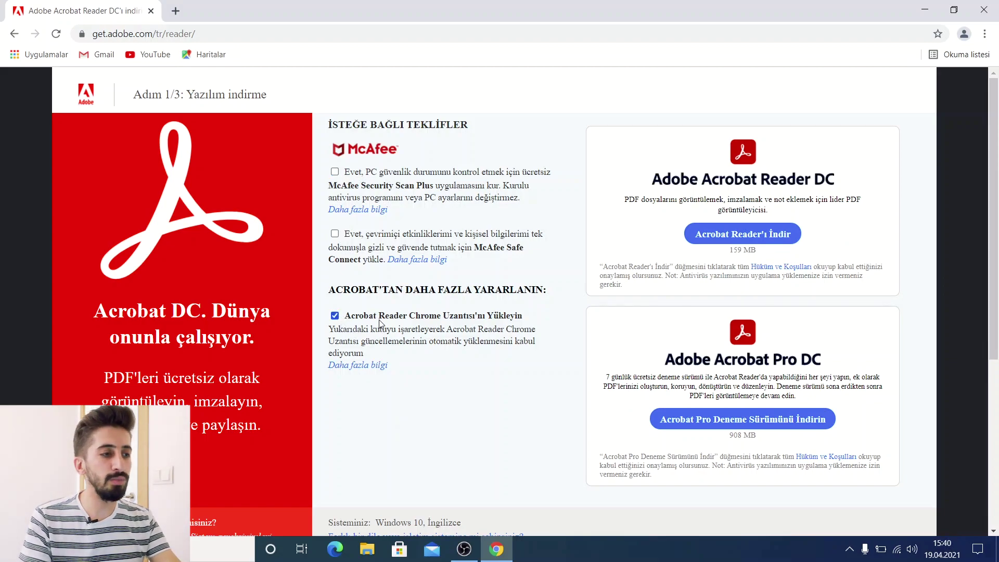
pyautogui.click(778, 240)
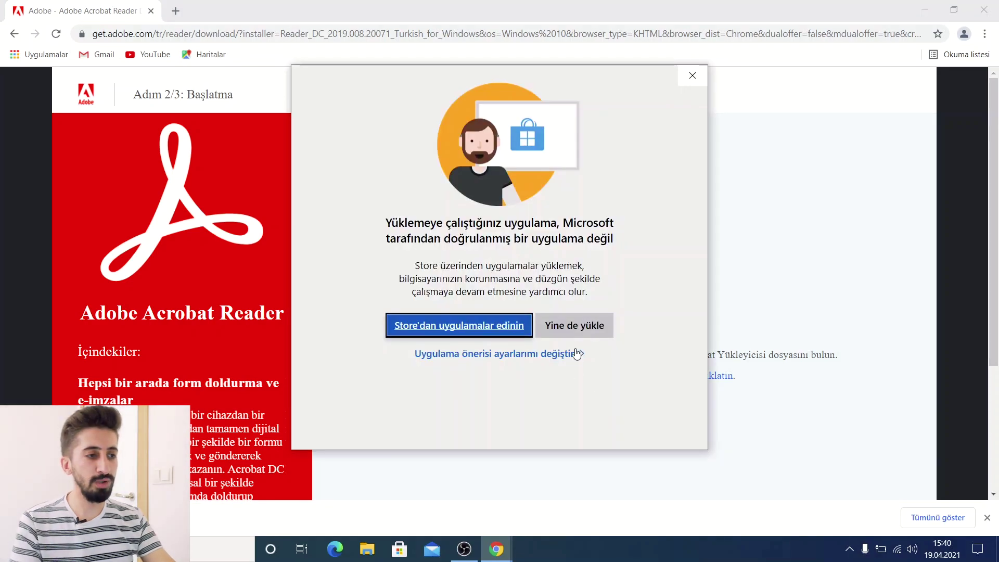
pyautogui.click(574, 325)
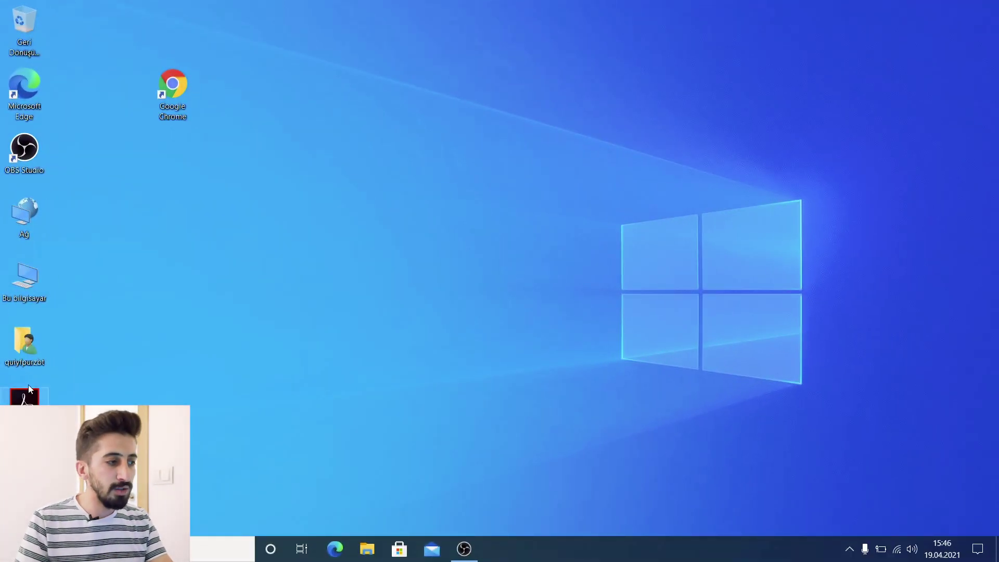
# Move the Acrobat Reader DC shortcut to the middle of the desktop and back into the icon column
pyautogui.moveTo(85, 399); pyautogui.dragTo(460, 171)
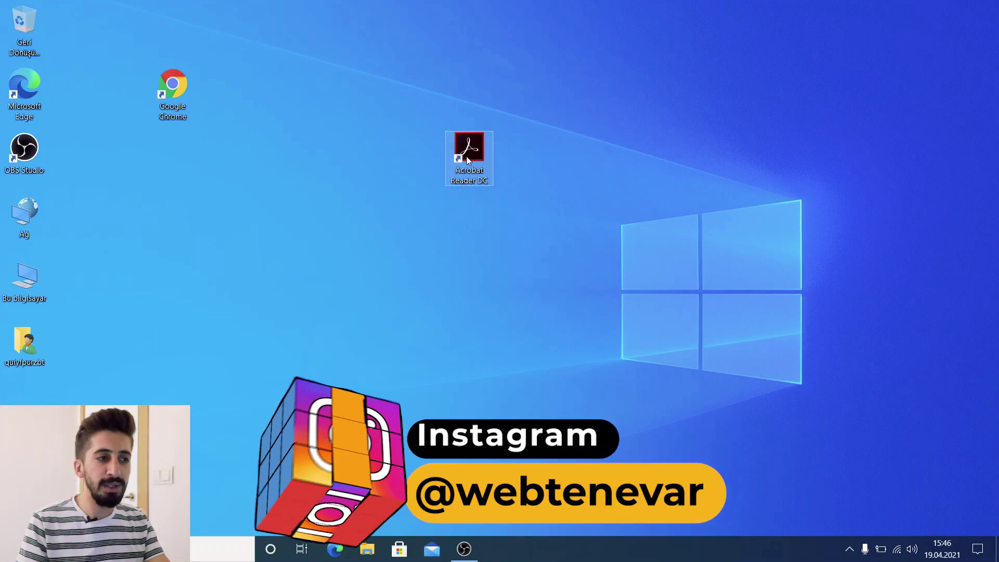
pyautogui.moveTo(467, 160); pyautogui.dragTo(26, 409)
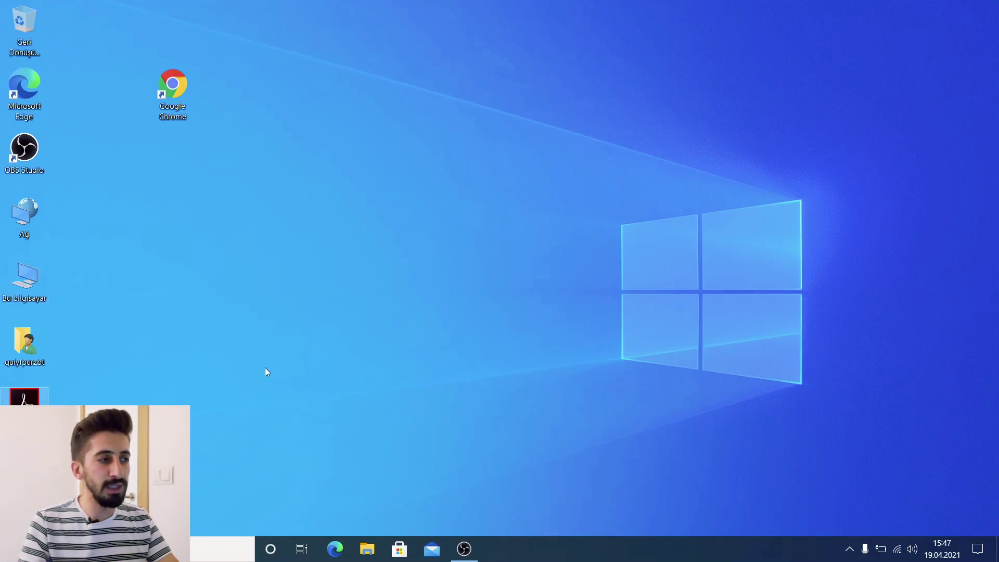
# Open Google Chrome, search for "vlc media player" and download VLC from the official videolan.org site
pyautogui.doubleClick(170, 104)
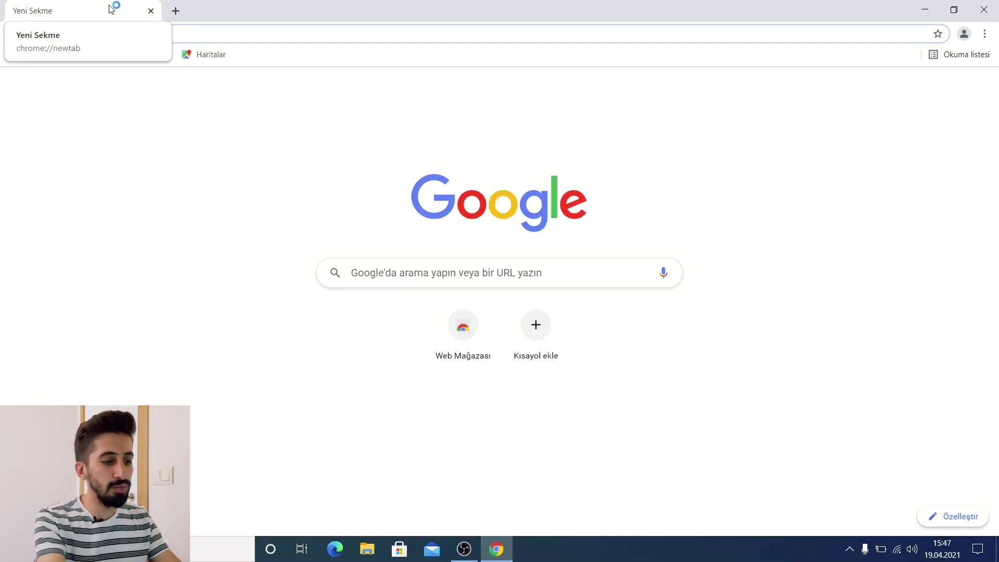
pyautogui.write('vlc medi')
pyautogui.press('Down')
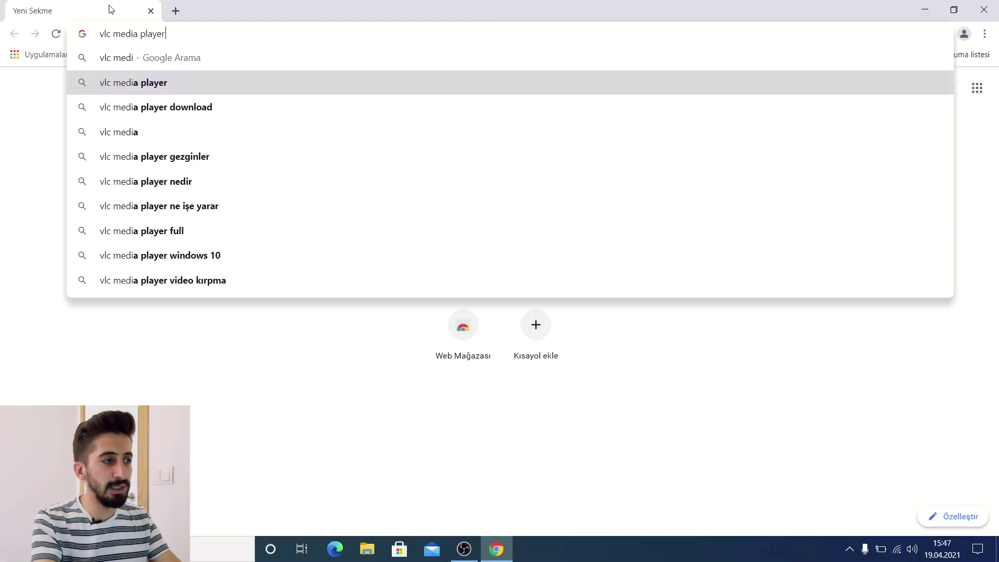
pyautogui.press('Return')
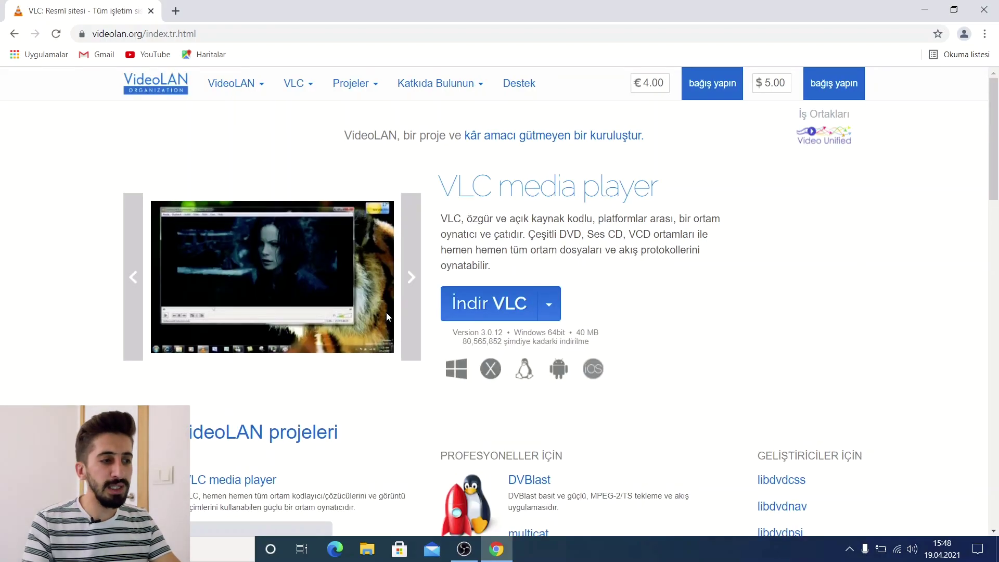
pyautogui.click(498, 305)
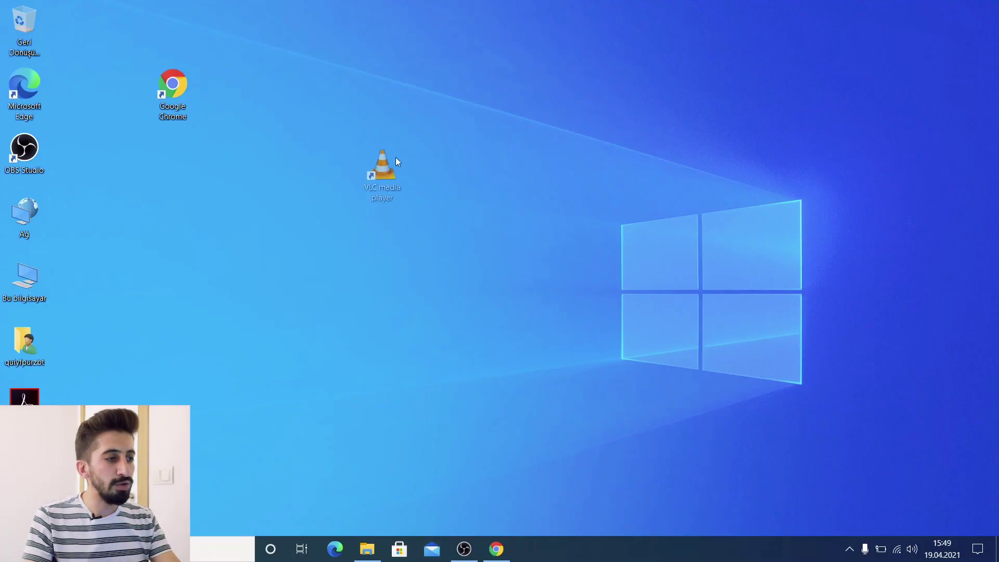
# Move the VLC media player shortcut to a free desktop spot, then launch VLC and close it again
pyautogui.moveTo(396, 157); pyautogui.dragTo(345, 134)
pyautogui.press('Return')
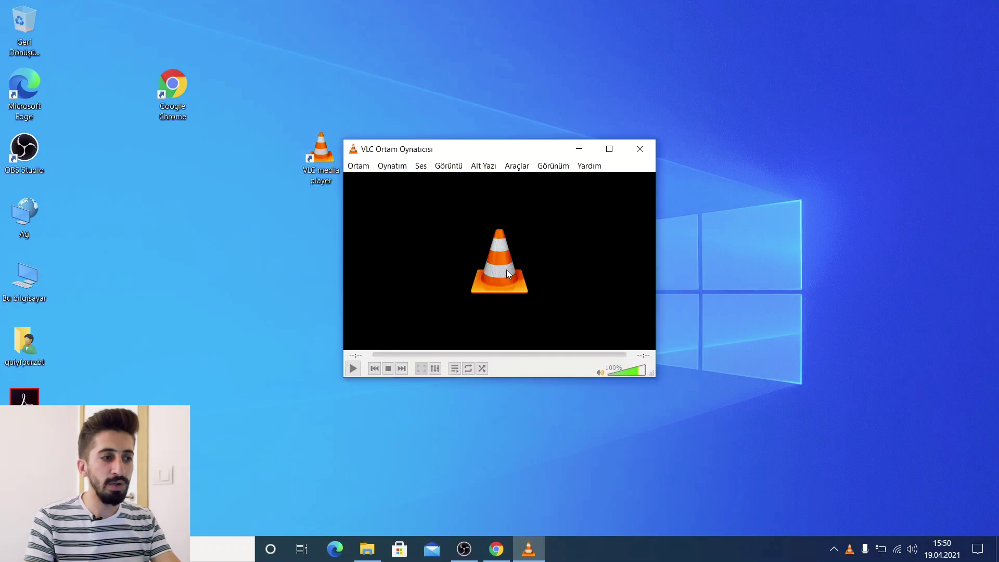
pyautogui.click(640, 149)
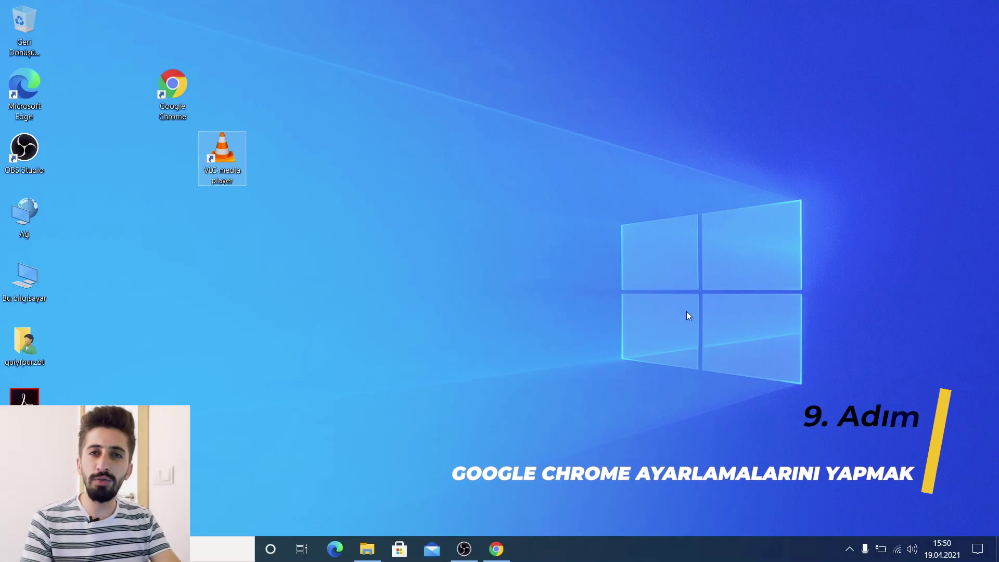
# Open Google Chrome's settings in a maximized window and go to the search engine section
pyautogui.doubleClick(158, 93)
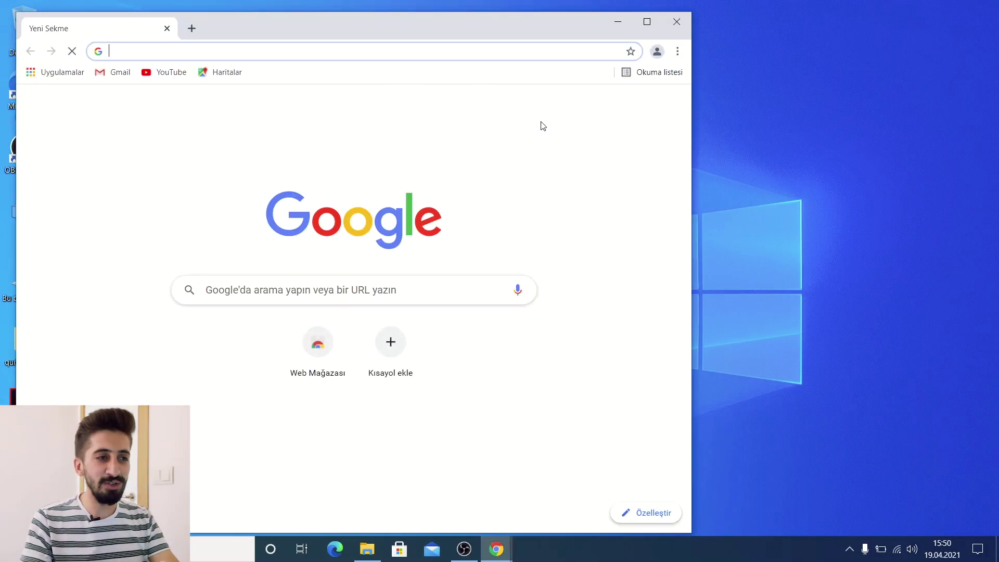
pyautogui.click(678, 52)
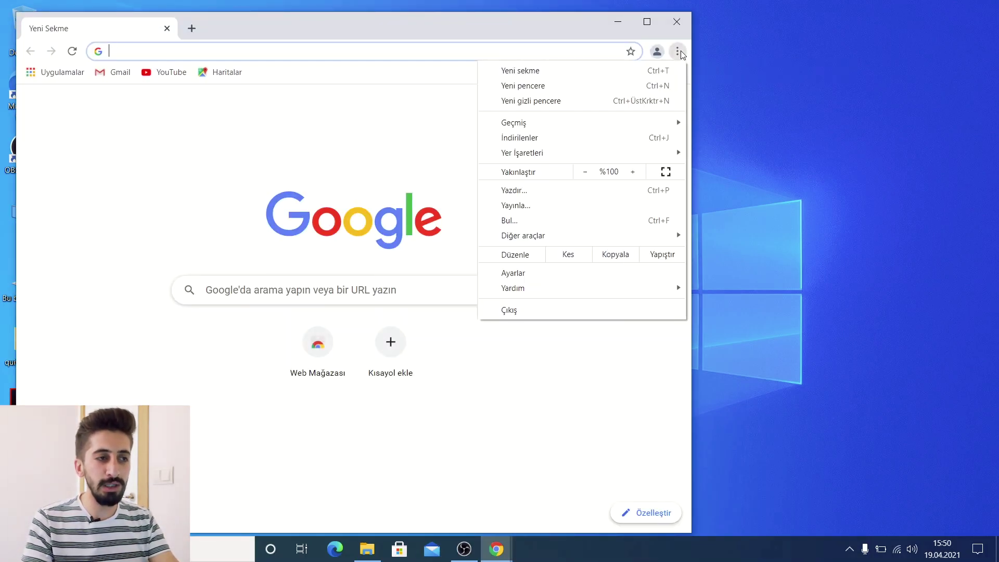
pyautogui.click(563, 281)
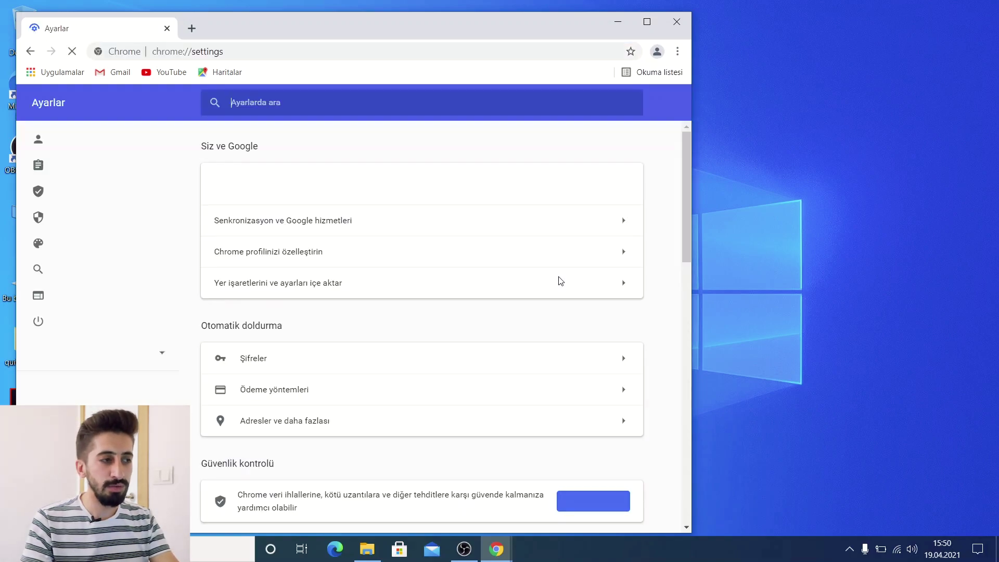
pyautogui.click(647, 22)
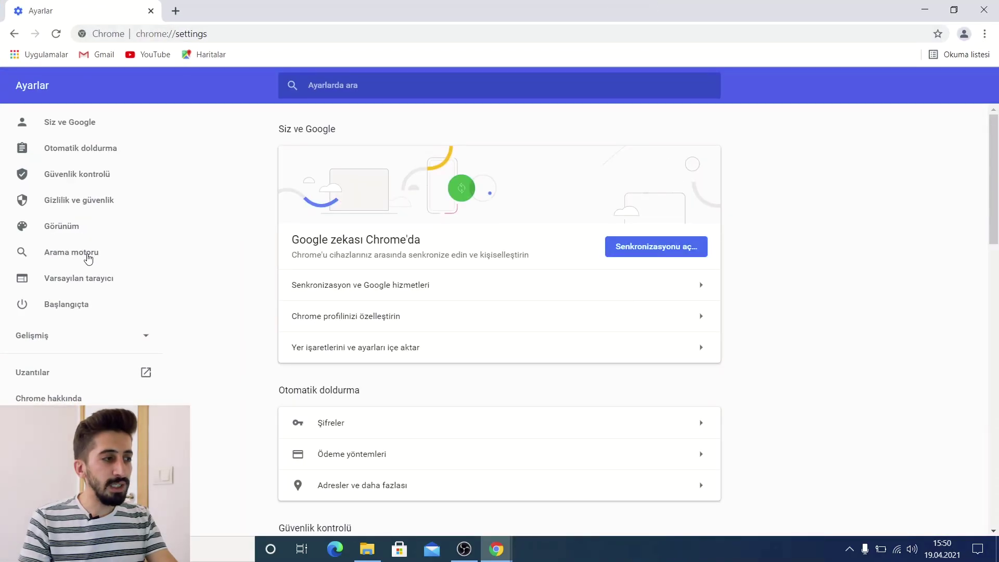
pyautogui.click(86, 254)
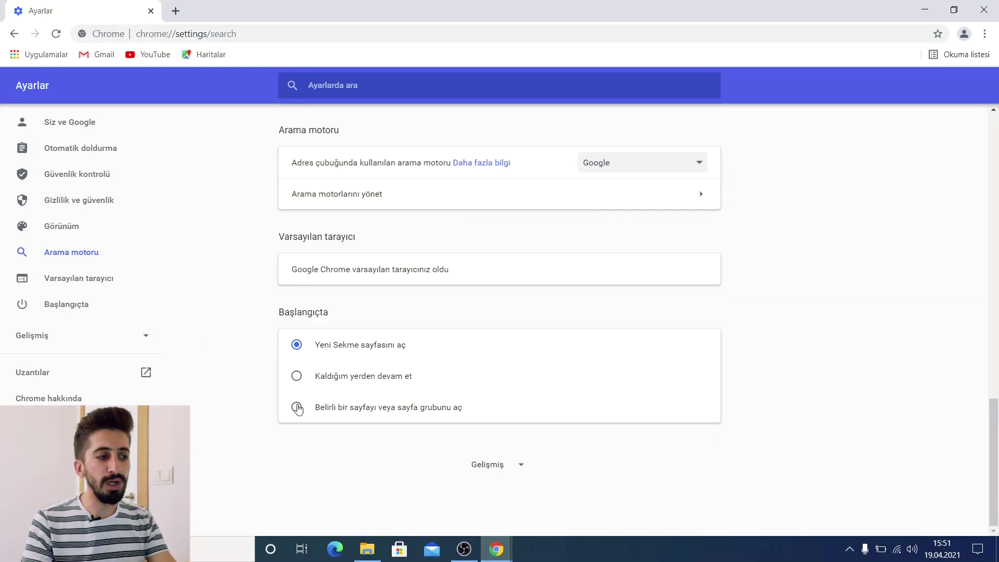
pyautogui.click(297, 407)
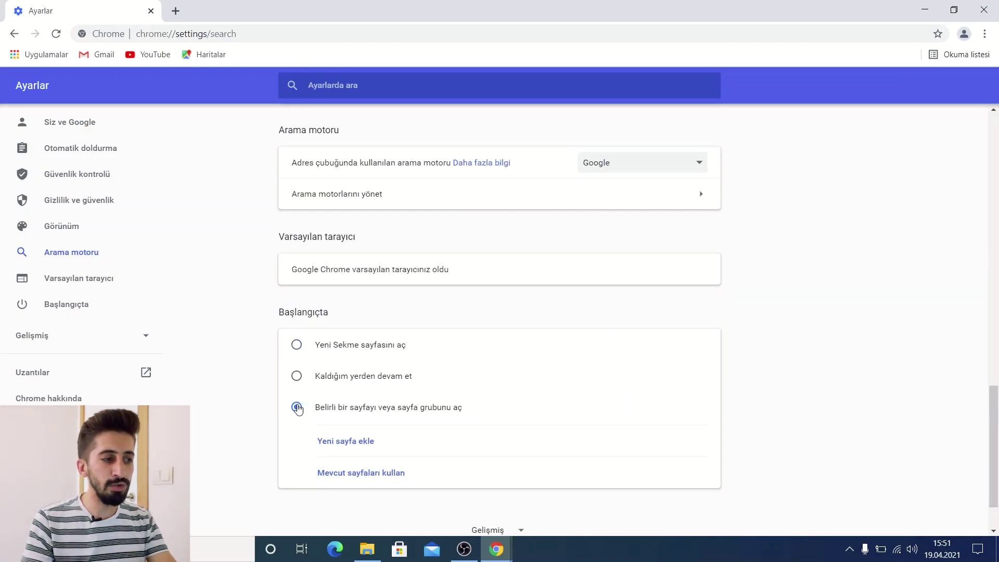
pyautogui.click(342, 442)
pyautogui.write('w')
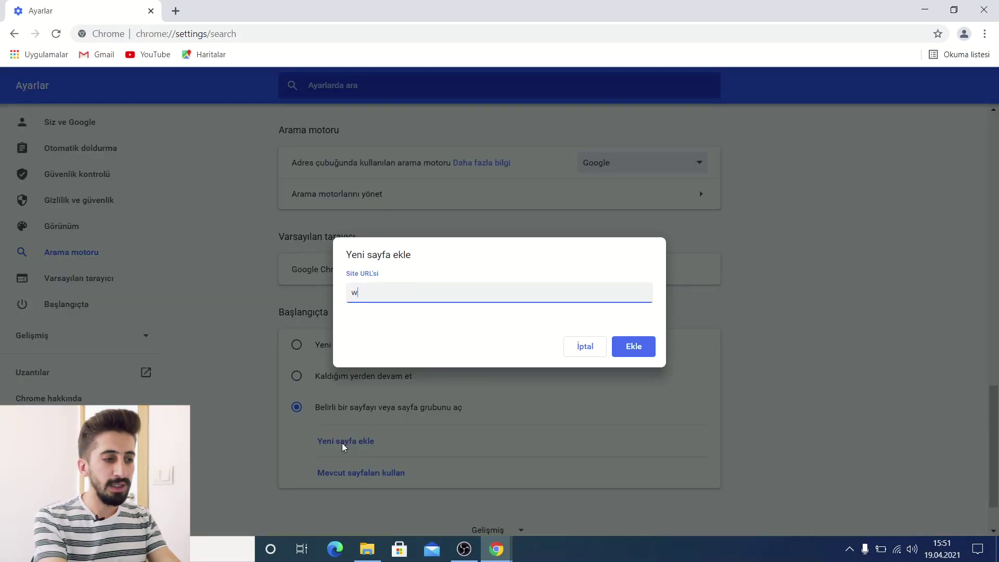
pyautogui.write('ww.google.com')
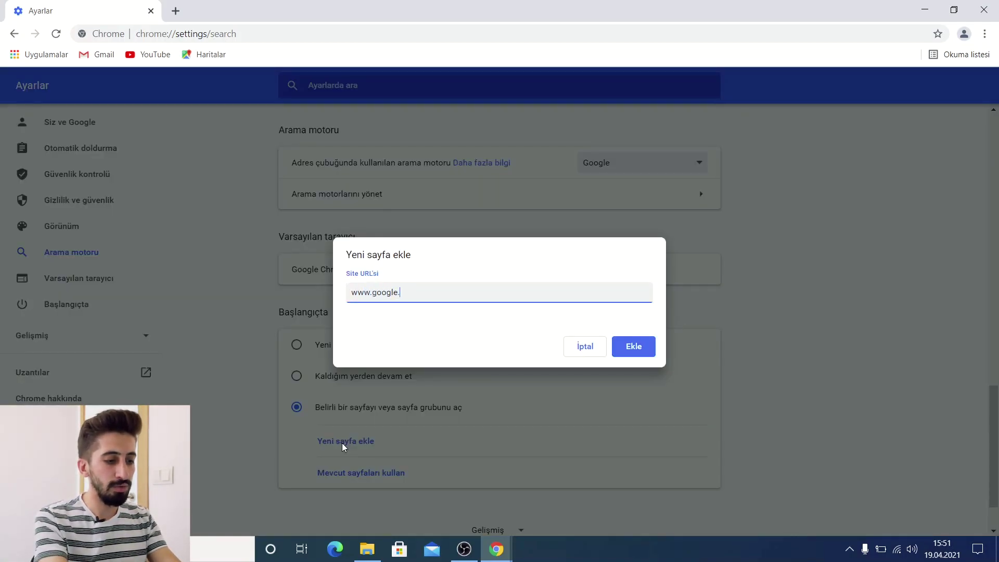
pyautogui.click(631, 349)
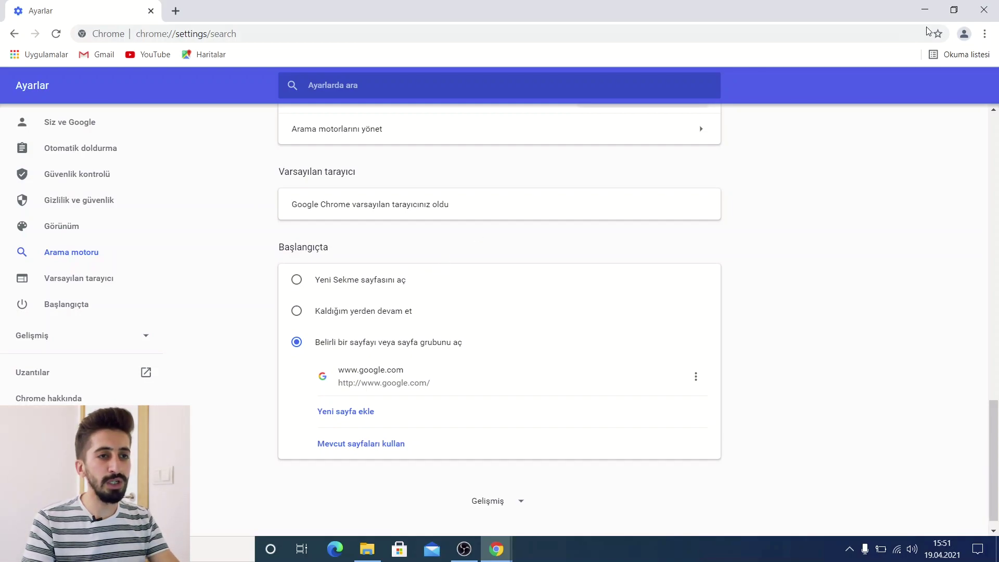
# Close the settings window, reopen Google Chrome from the desktop and maximize its window
pyautogui.click(983, 12)
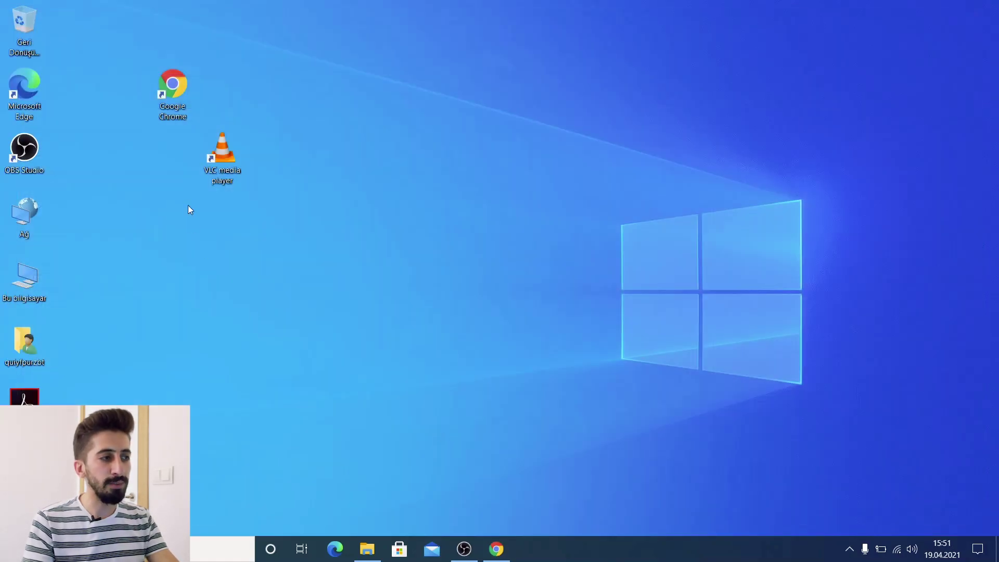
pyautogui.doubleClick(194, 88)
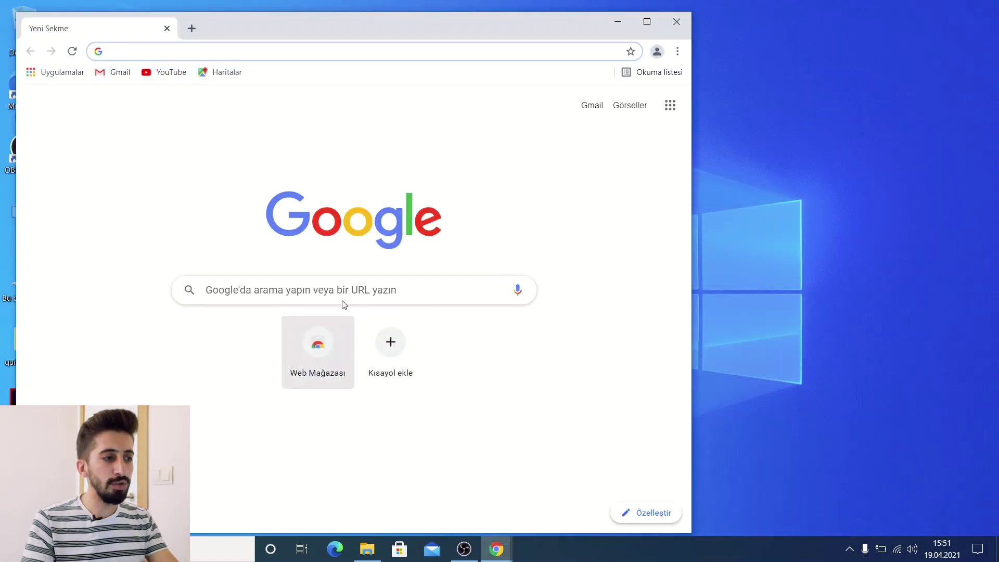
pyautogui.click(646, 22)
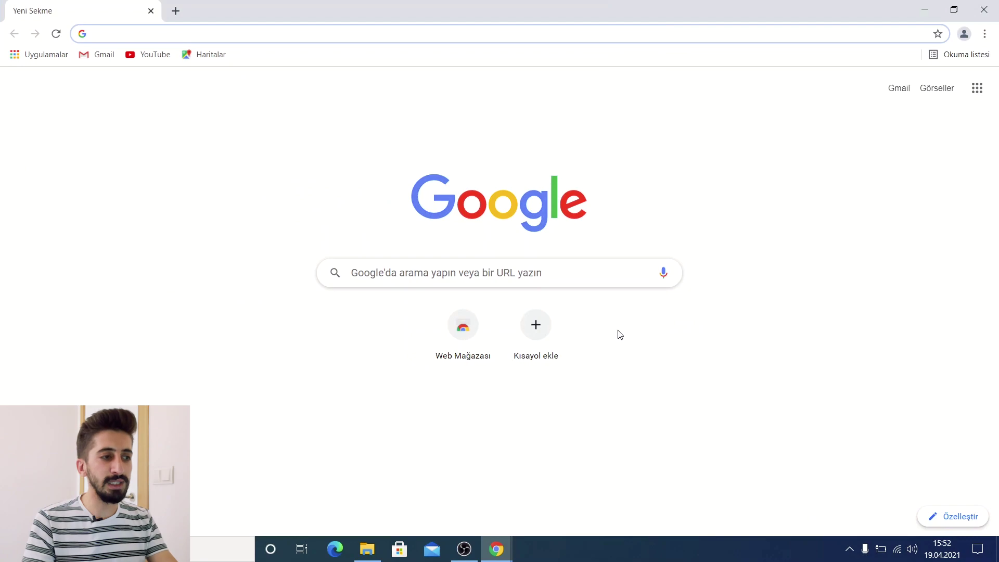
# Return to the desktop, search Windows for "güncelleş", check for updates in Windows Update and close the settings
pyautogui.press('super+d')
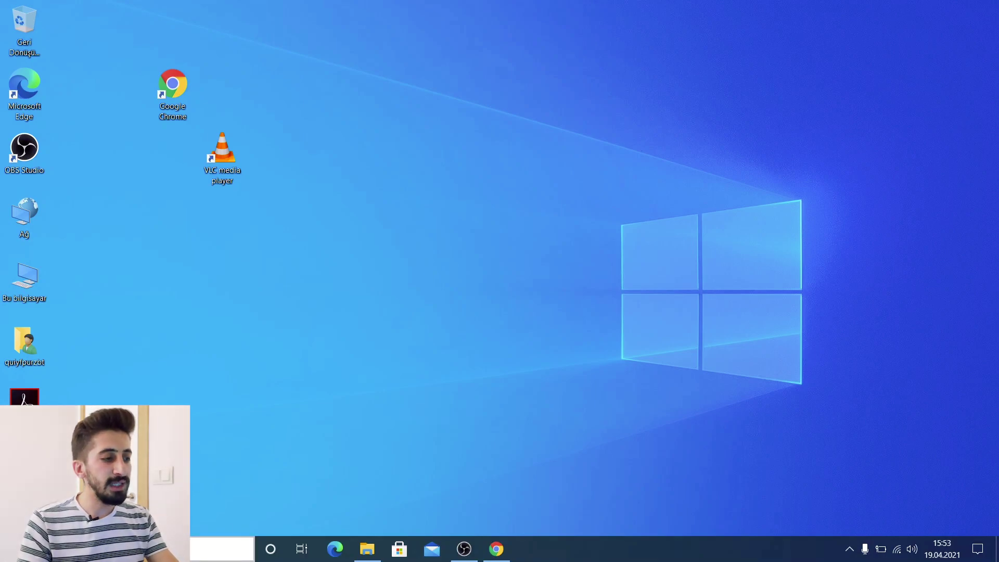
pyautogui.press('super+s')
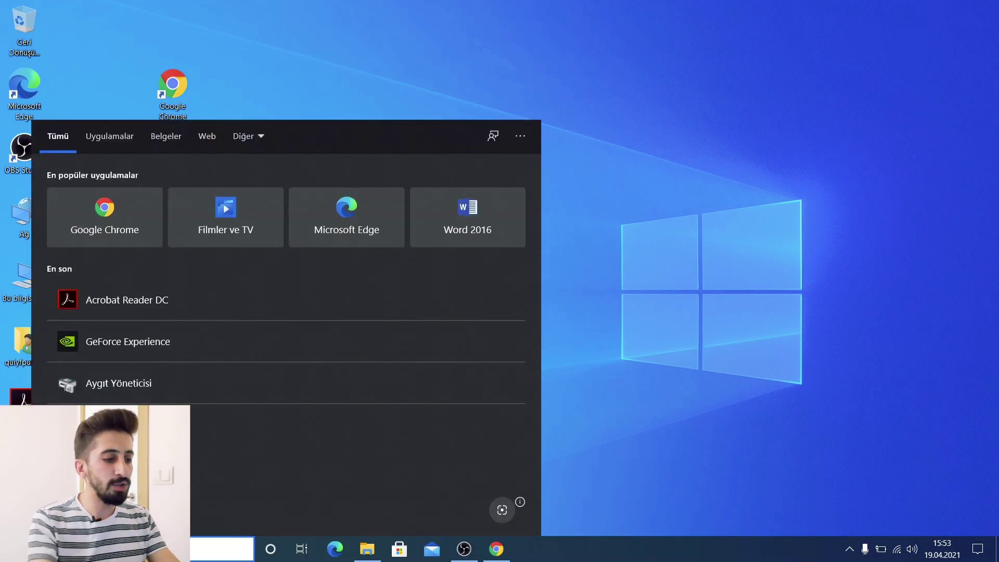
pyautogui.write('güncelleş')
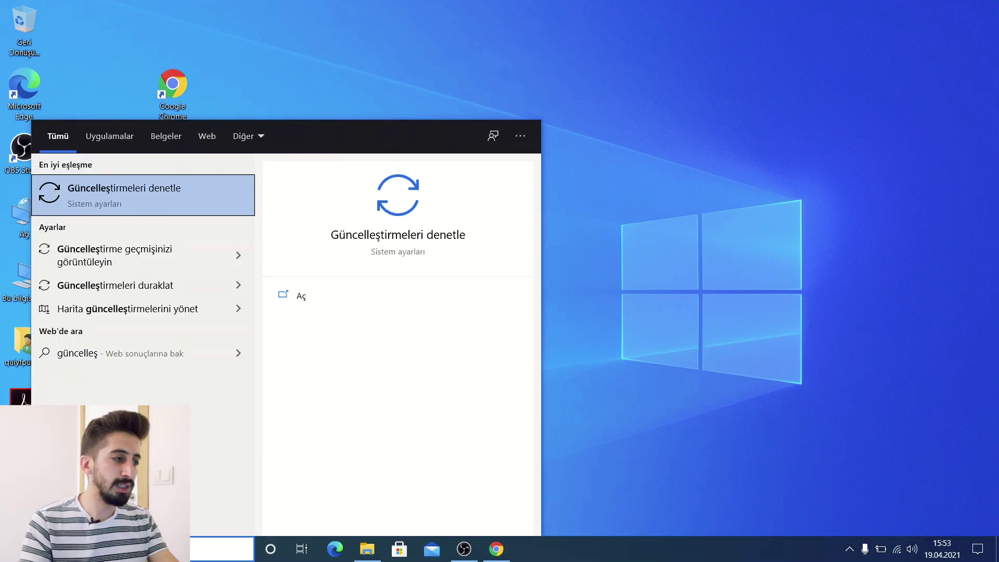
pyautogui.click(153, 201)
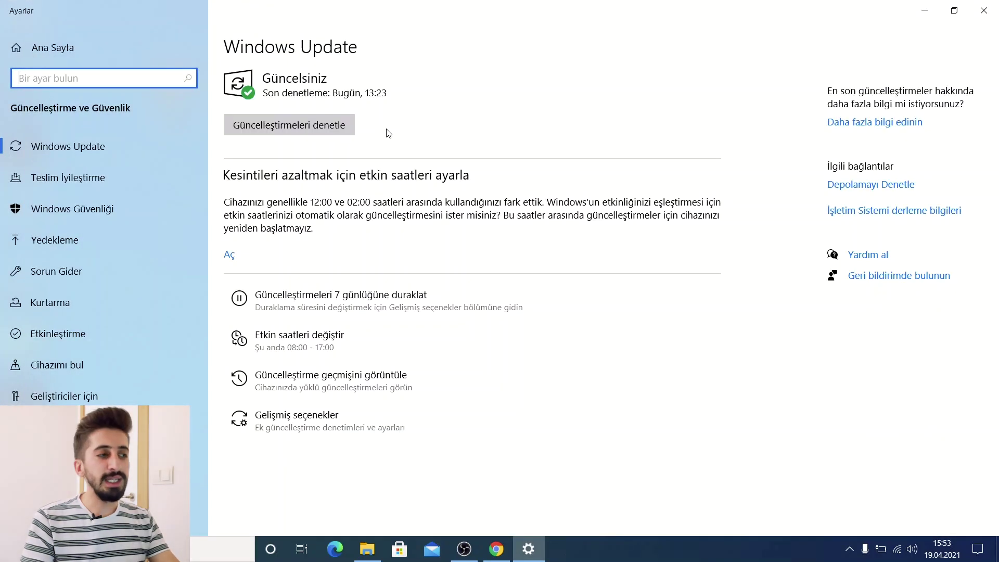
pyautogui.click(311, 129)
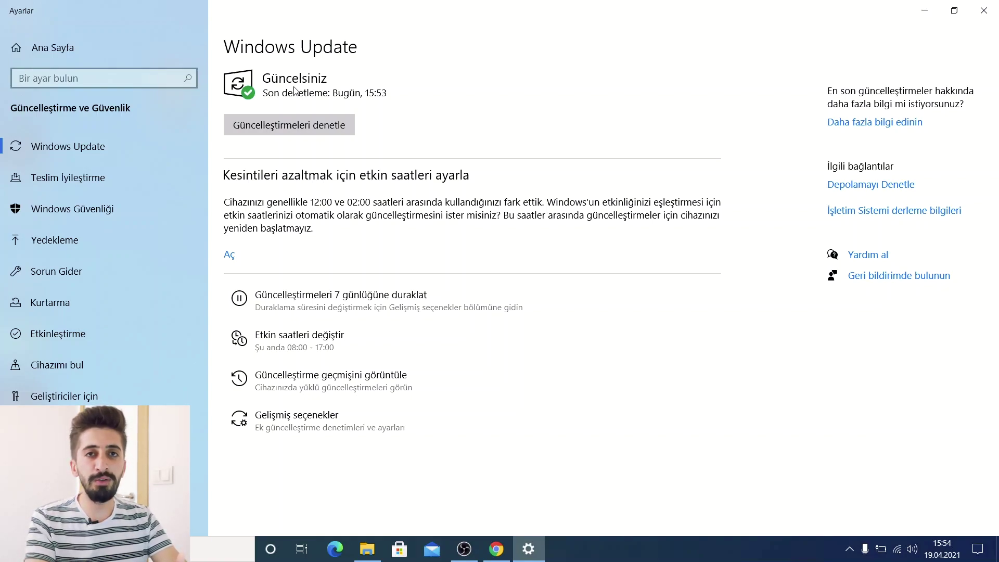
pyautogui.click(988, 7)
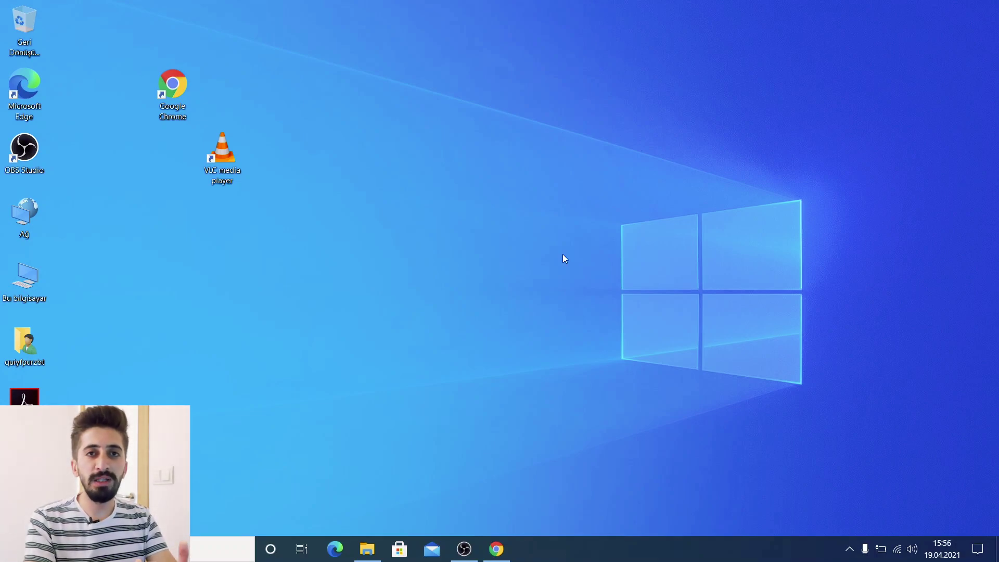
# Open Google Chrome to find and download GeForce Experience from nvidia.com, and close the GeForce Experience window once it is installed
pyautogui.doubleClick(176, 99)
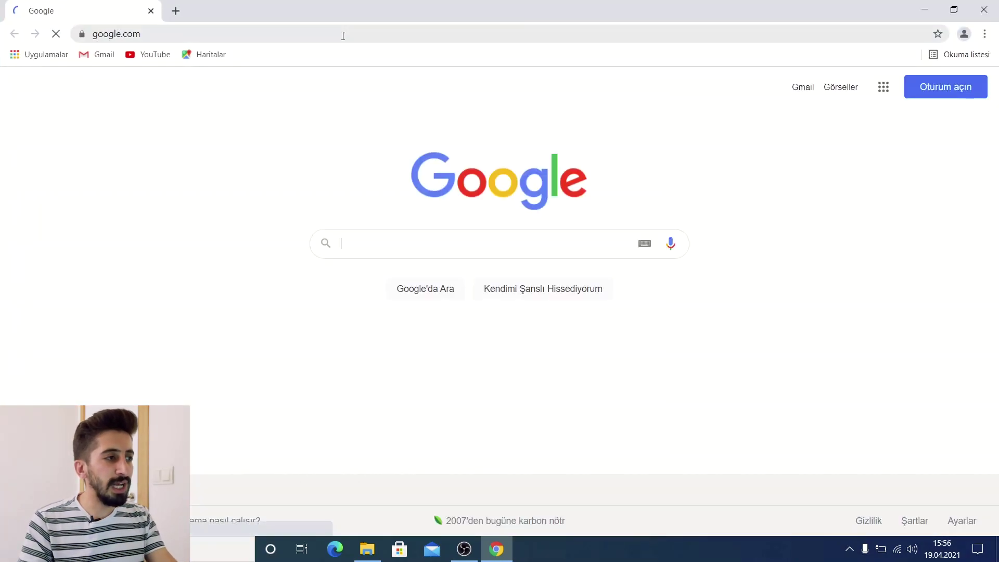
pyautogui.write('geforc')
pyautogui.press('Down')
pyautogui.press('Down')
pyautogui.press('Return')
pyautogui.click(409, 210)
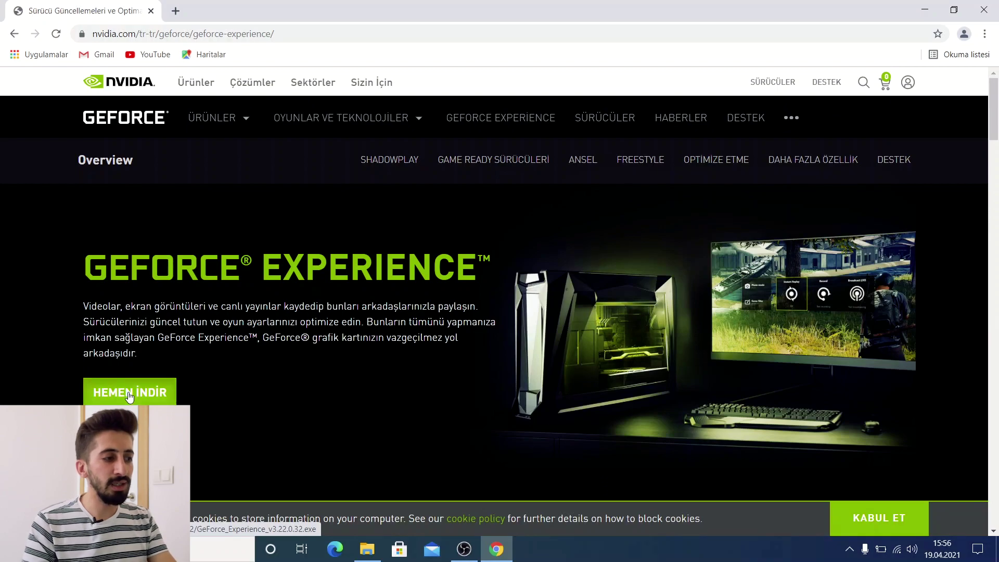
pyautogui.click(129, 394)
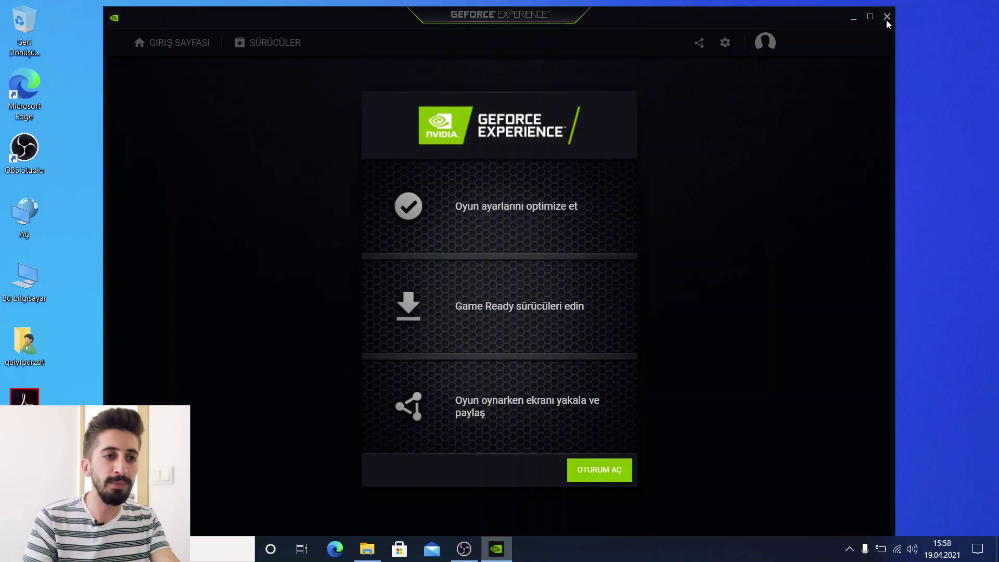
pyautogui.click(886, 19)
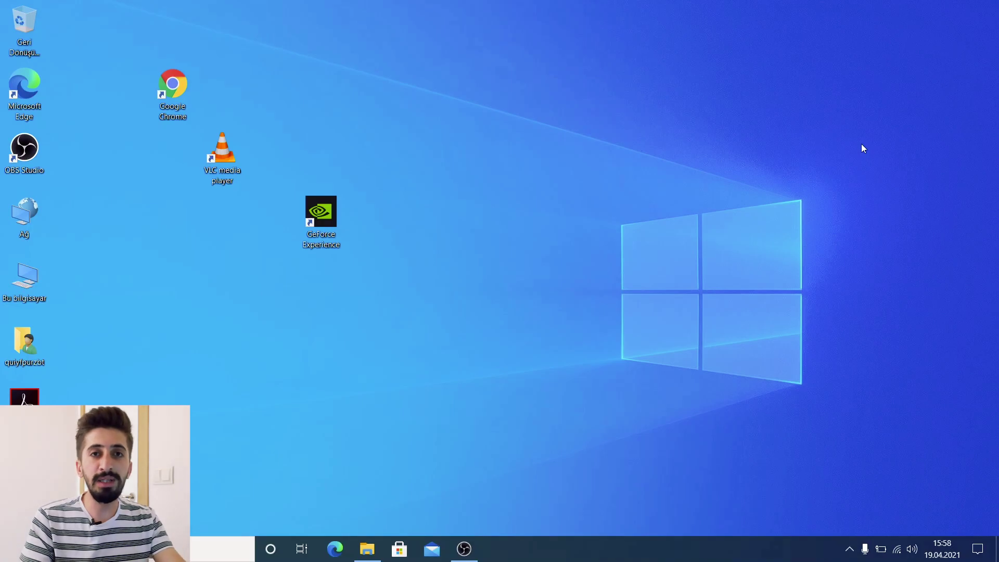